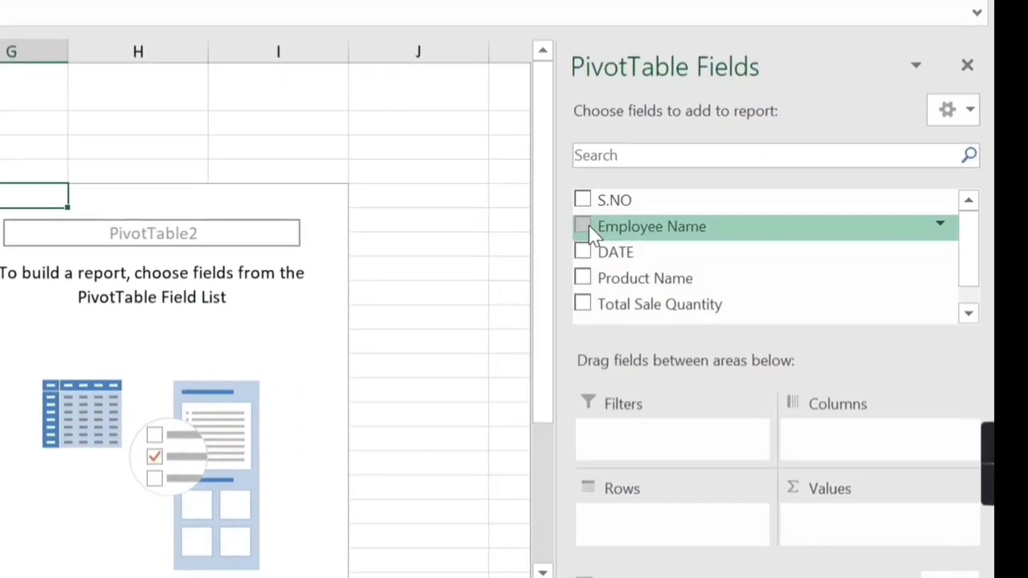
Put Employee Name in the pivot rows and Product Name across the columns
click(764, 310)
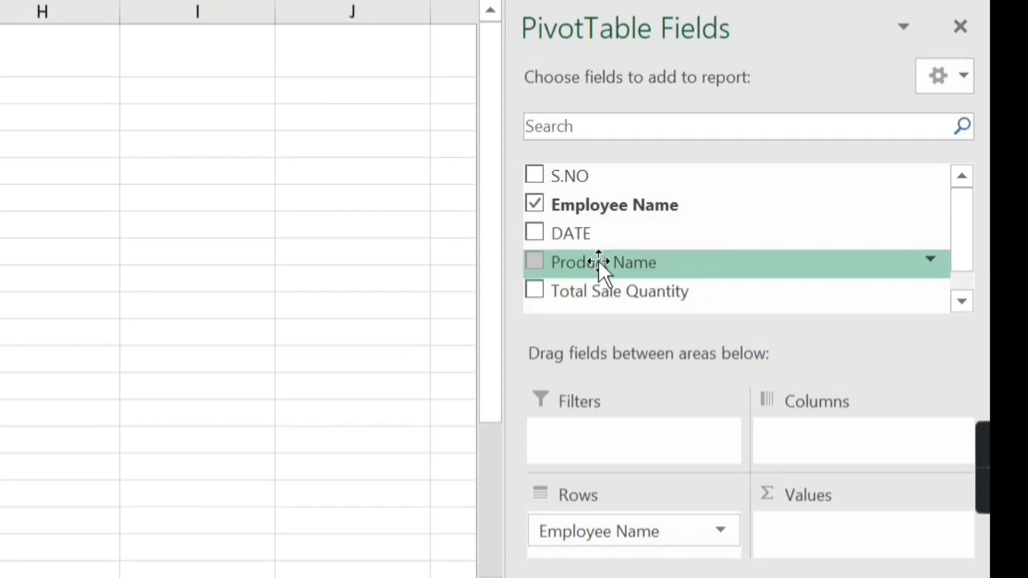
mouse_move(598, 261)
mouse_down()
mouse_move(836, 456)
mouse_move(601, 245)
mouse_up()
click(533, 231)
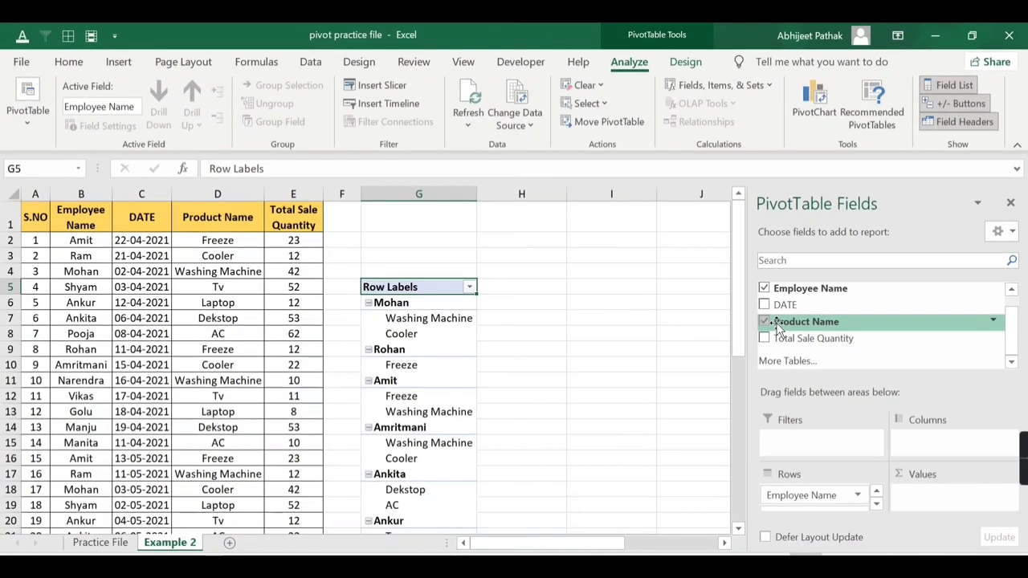
scroll(827, 513, down, 1)
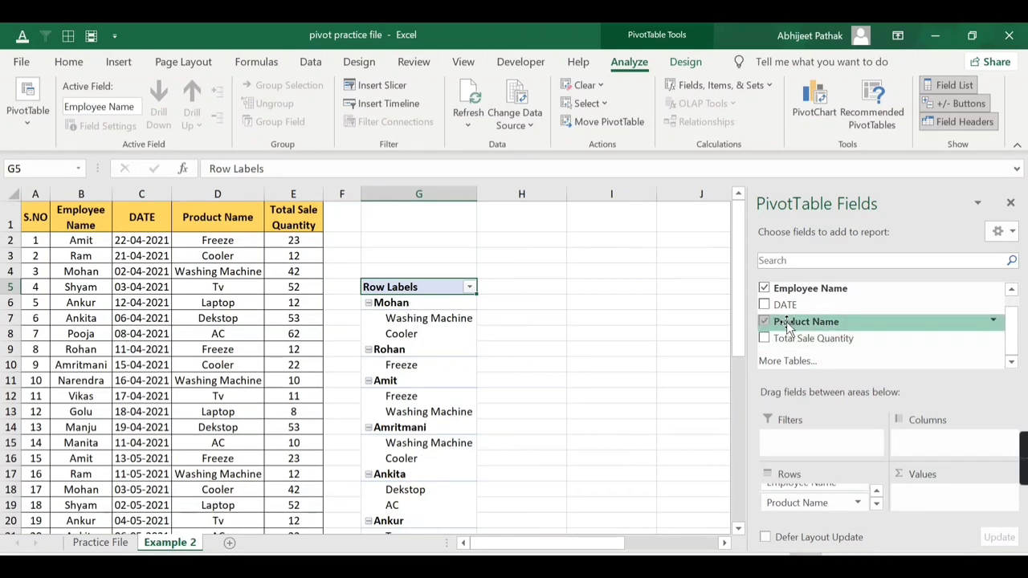
mouse_move(789, 328)
mouse_down()
mouse_move(915, 451)
mouse_move(936, 446)
mouse_up()
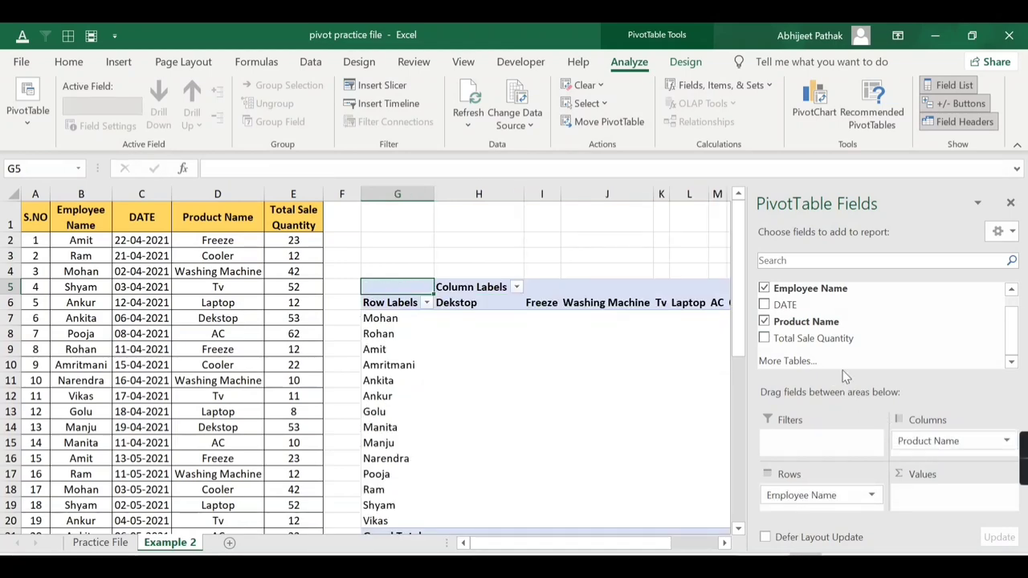
drag(570, 542, 594, 542)
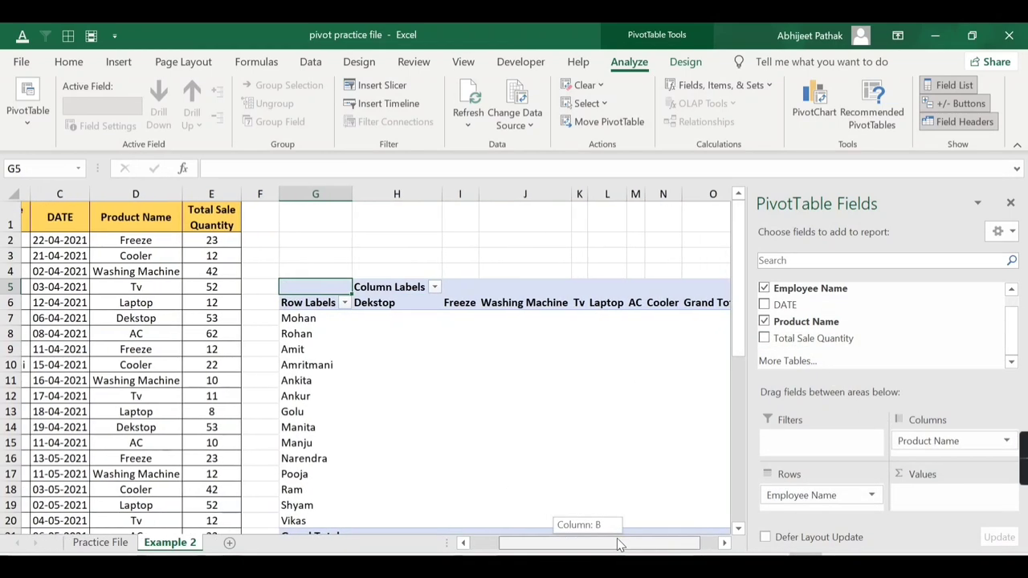
Sum Total Sale Quantity in Values and place DATE in the Filters area
click(764, 339)
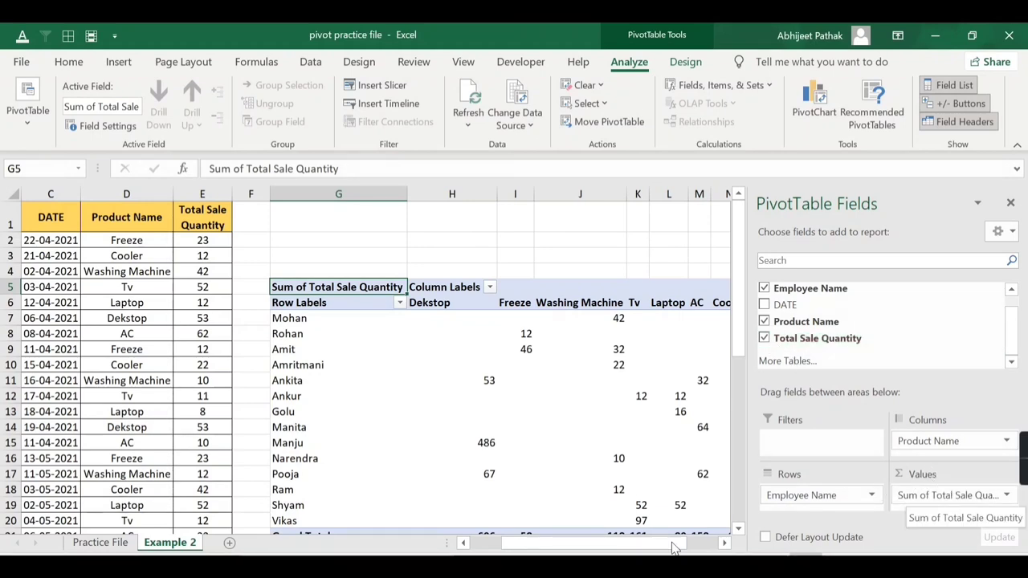
drag(608, 539, 679, 546)
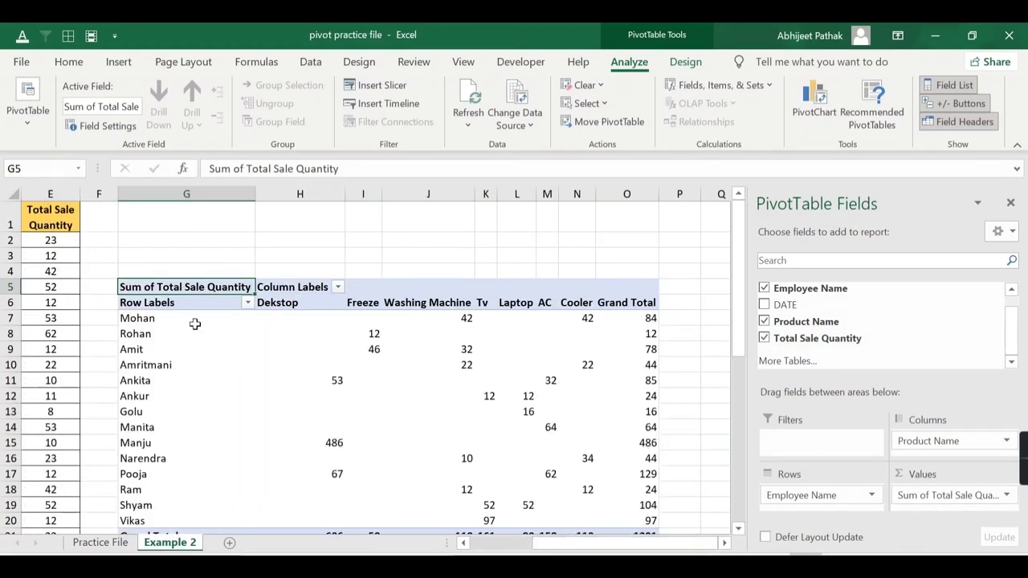
mouse_move(465, 321)
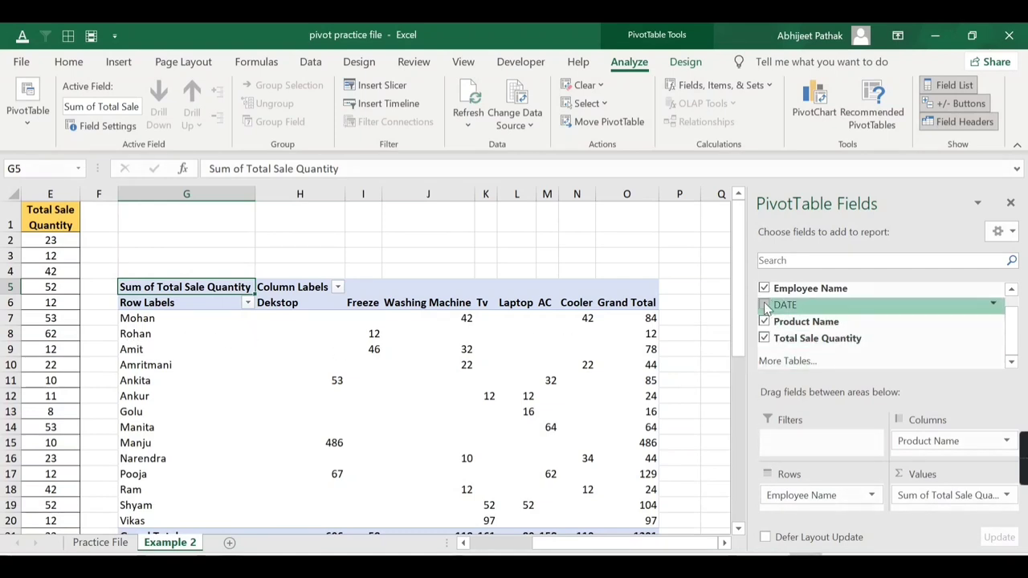
drag(777, 309, 814, 442)
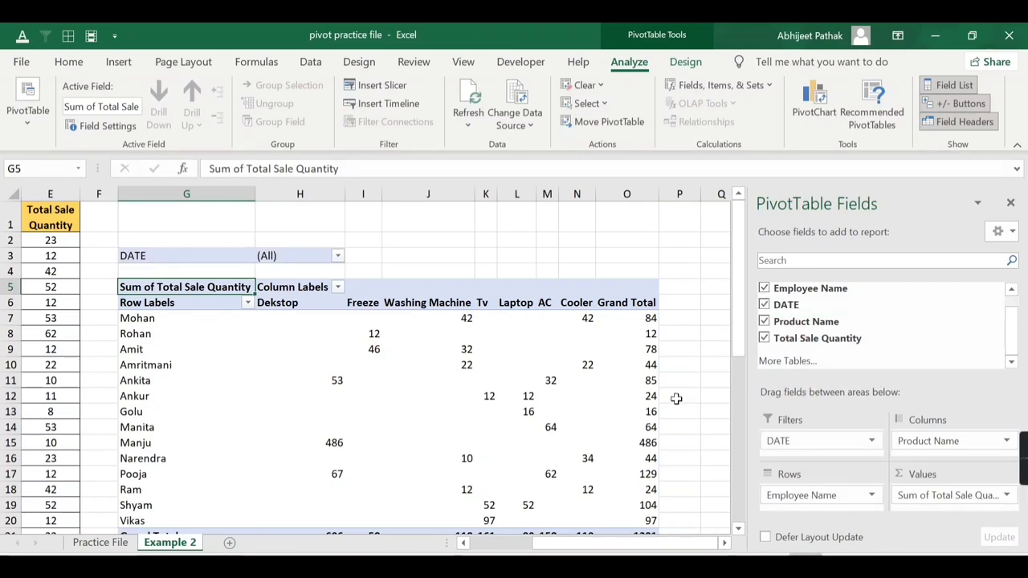
Filter DATE to 03-04, 06-04, 08-04, 11-04, 12-04 and 15-04-2021, totalling 223
click(338, 255)
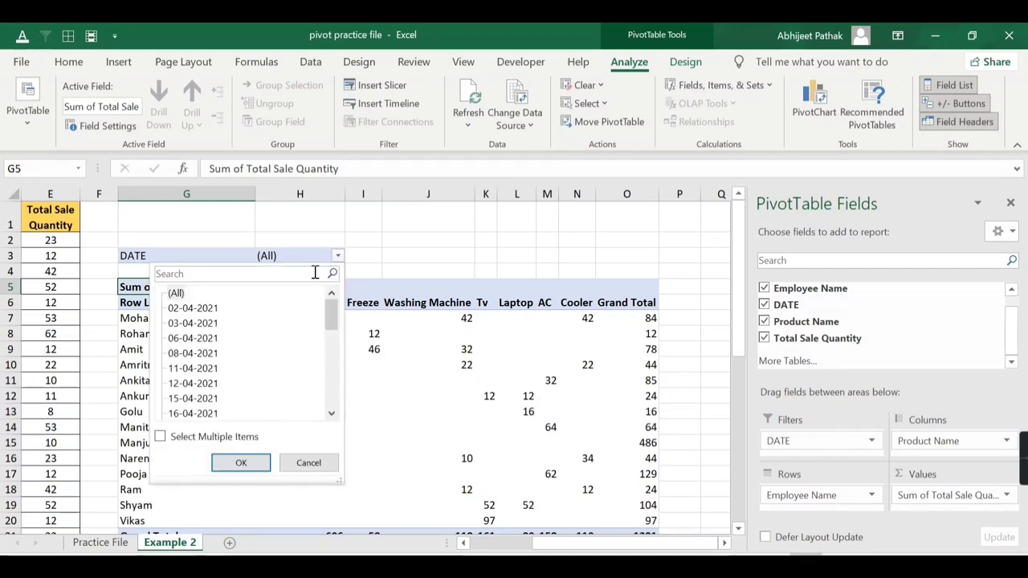
click(161, 437)
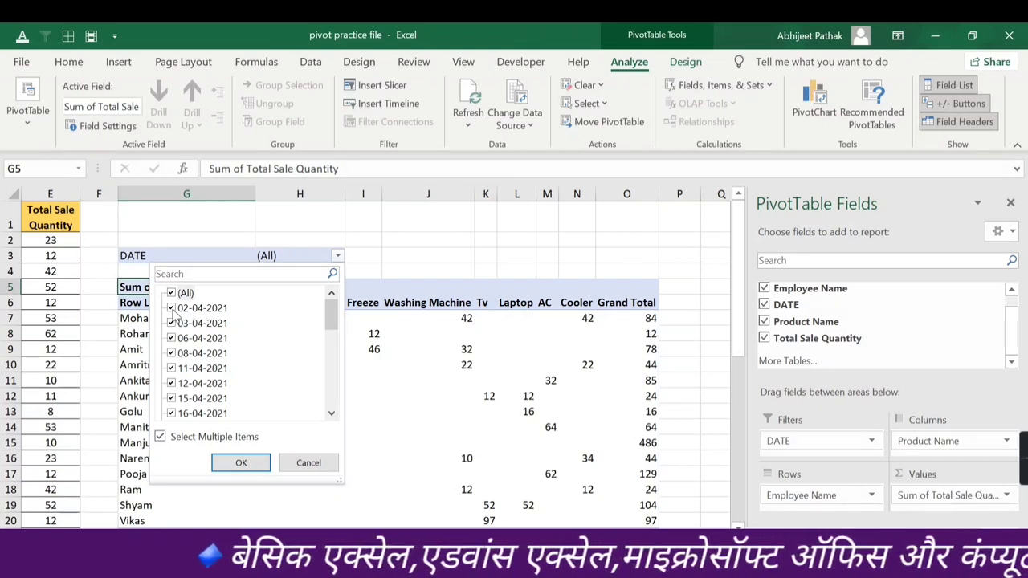
click(171, 294)
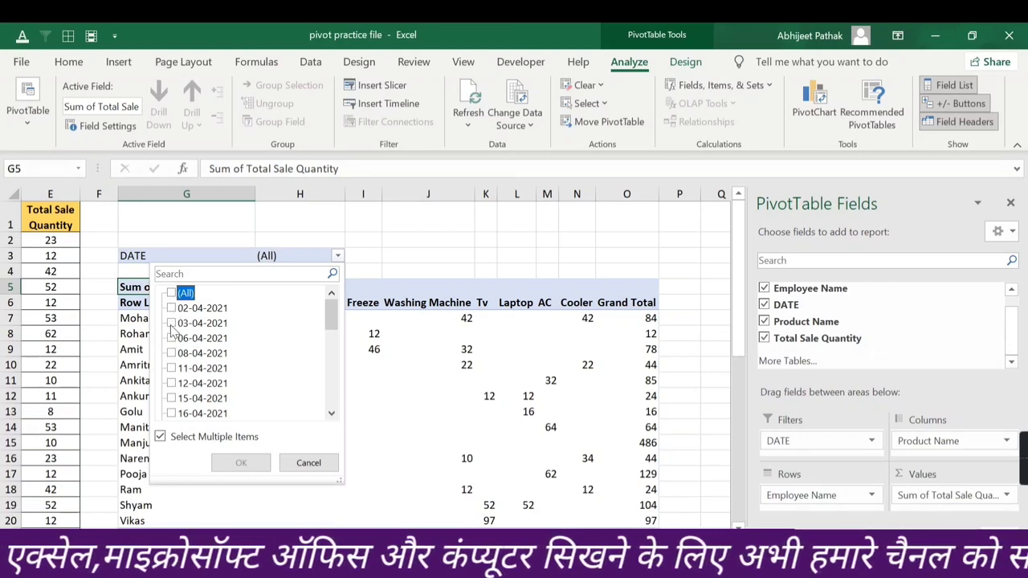
click(171, 323)
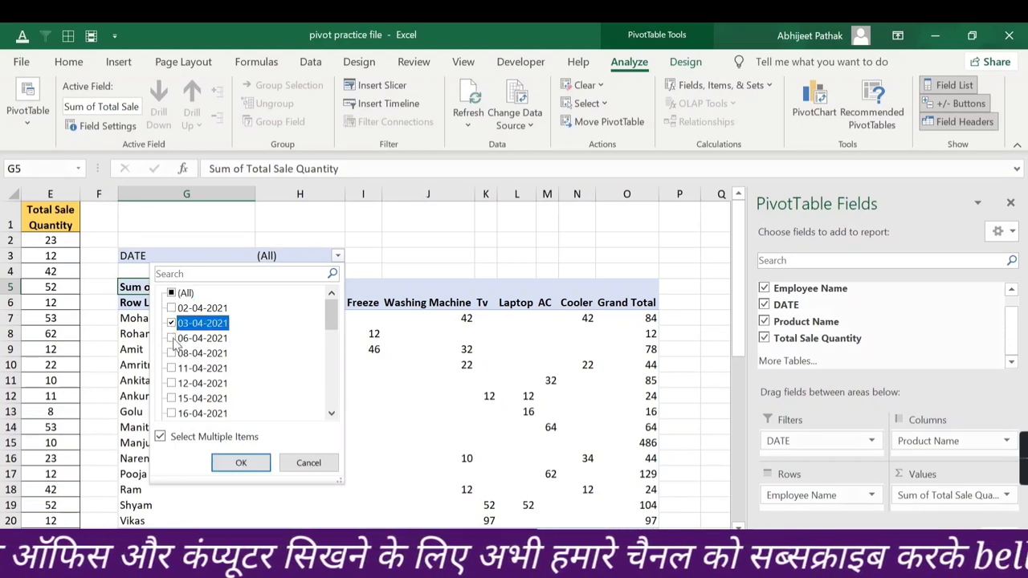
click(172, 338)
click(172, 353)
click(171, 367)
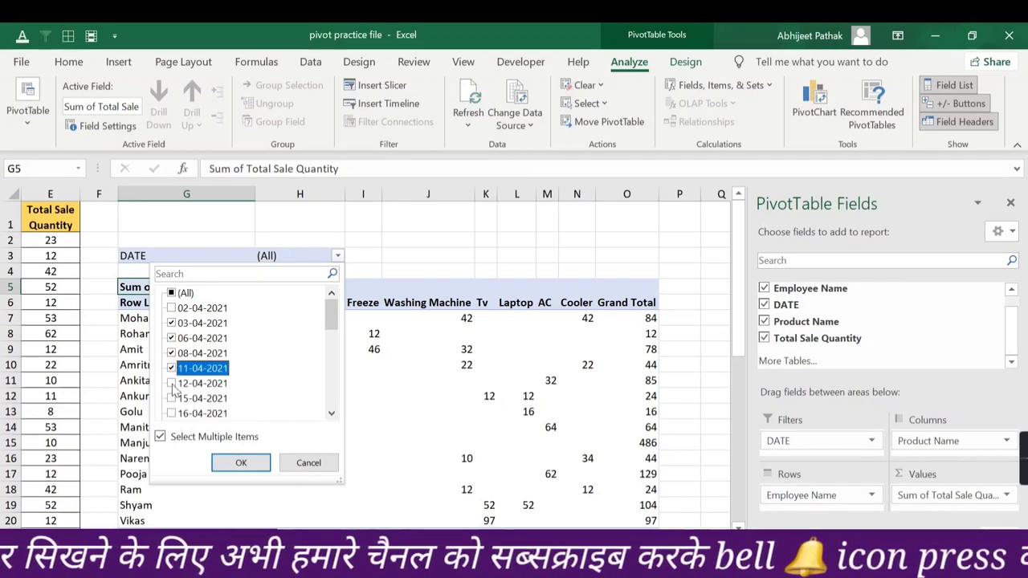
click(171, 383)
click(171, 398)
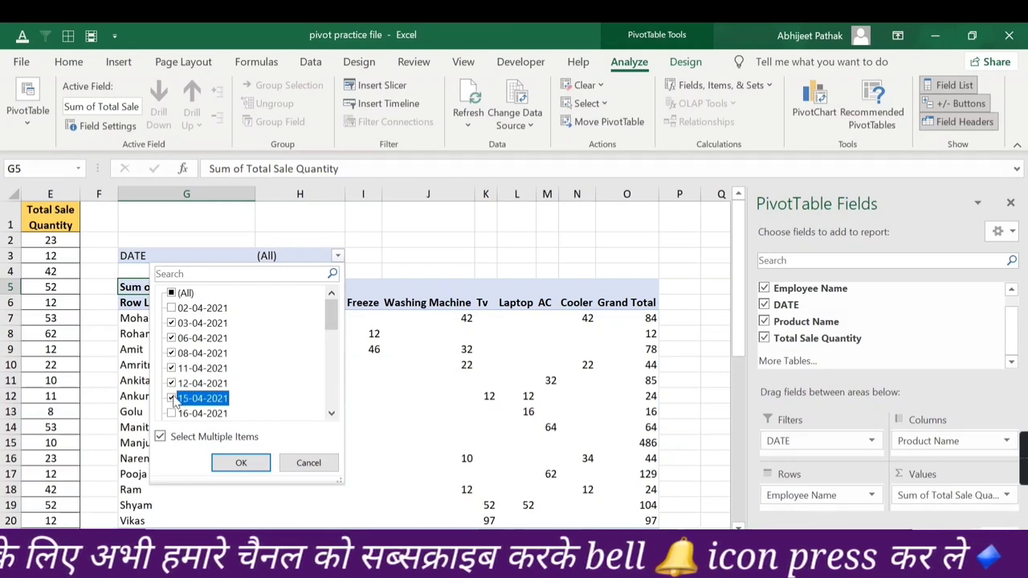
click(245, 462)
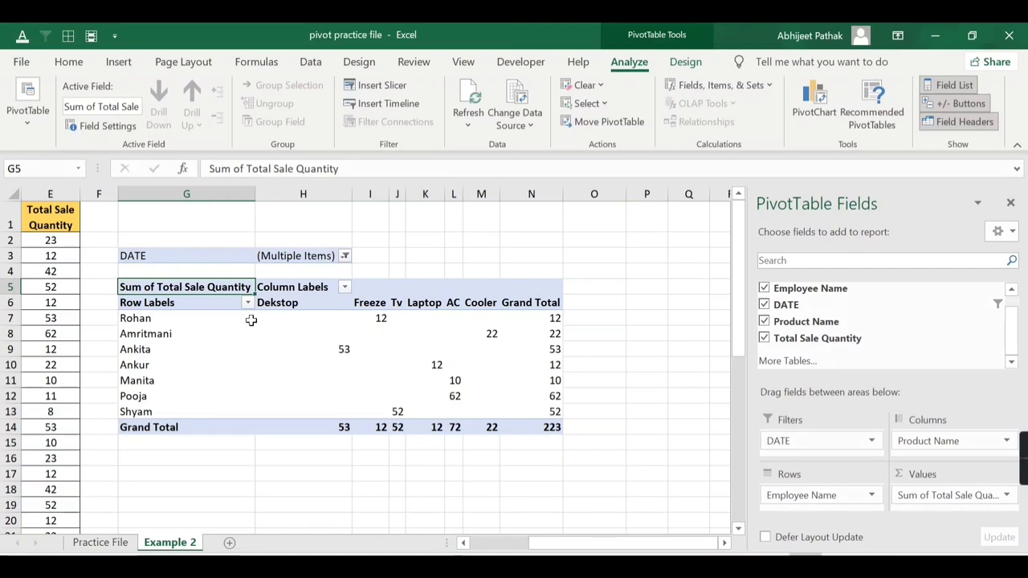
Check the DATE filter list and the empty Sheet1 and Sheet2 tabs, returning to Example 2
click(344, 257)
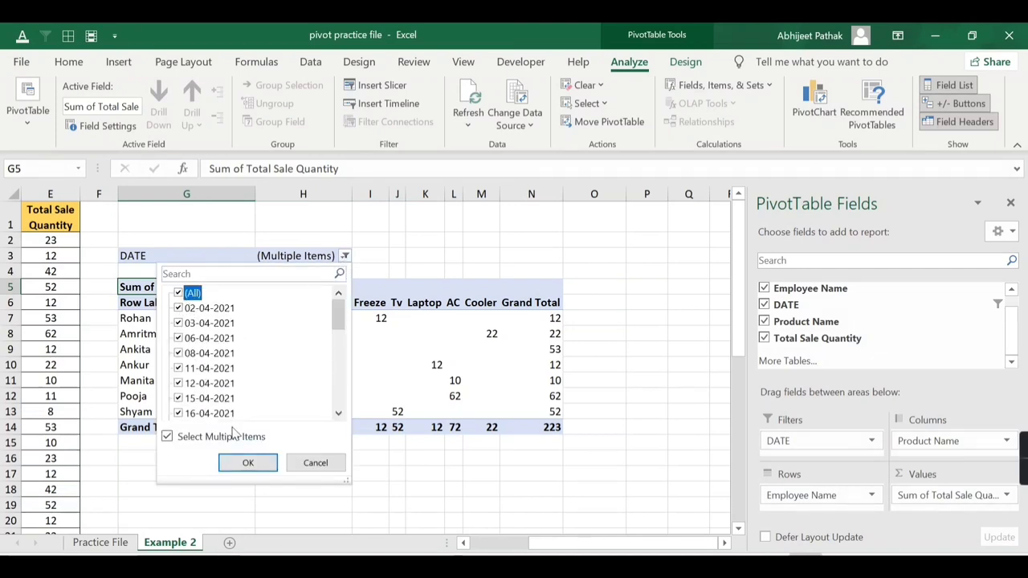
click(247, 462)
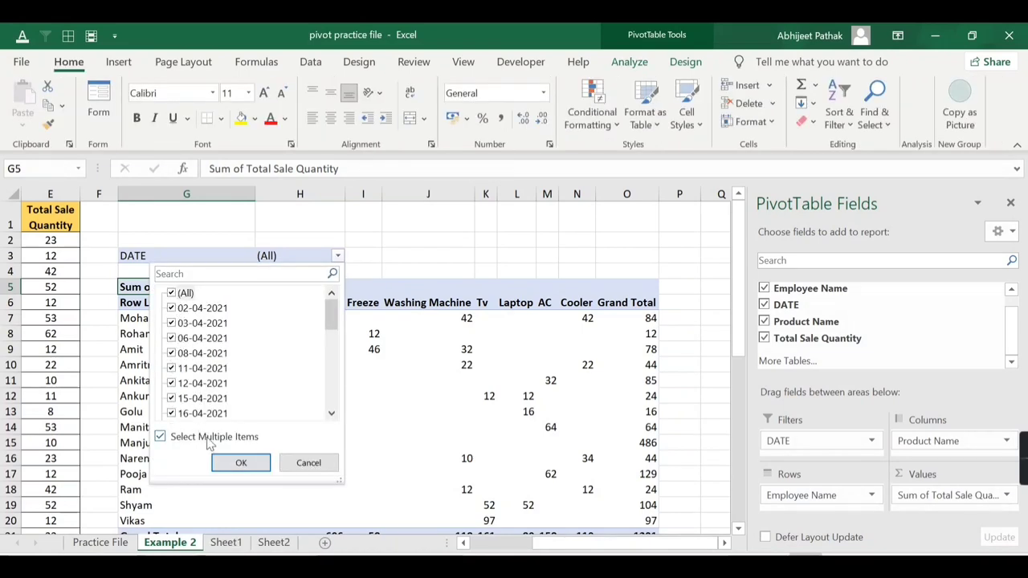
click(299, 463)
click(241, 542)
click(274, 543)
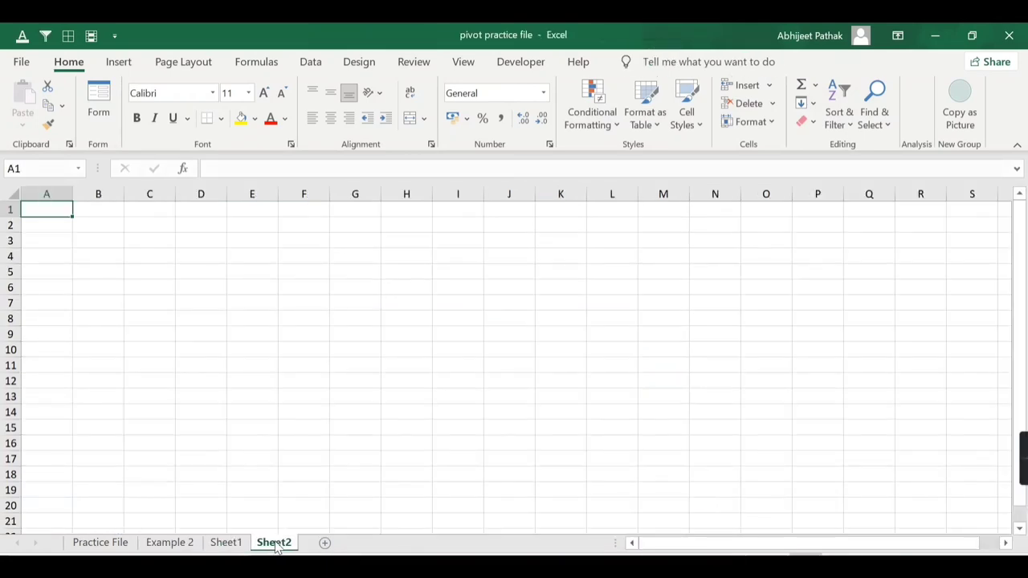
click(193, 543)
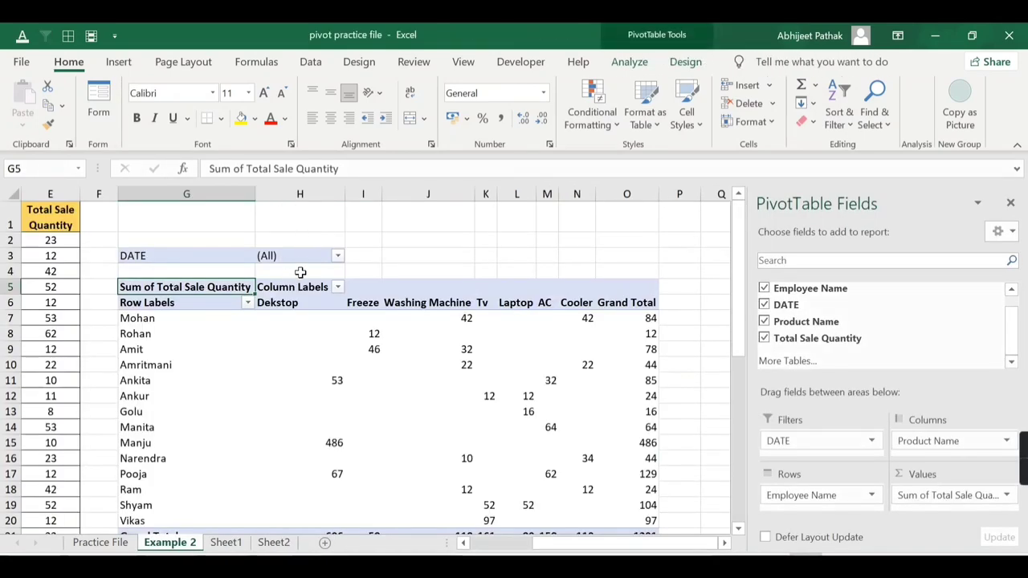
click(337, 255)
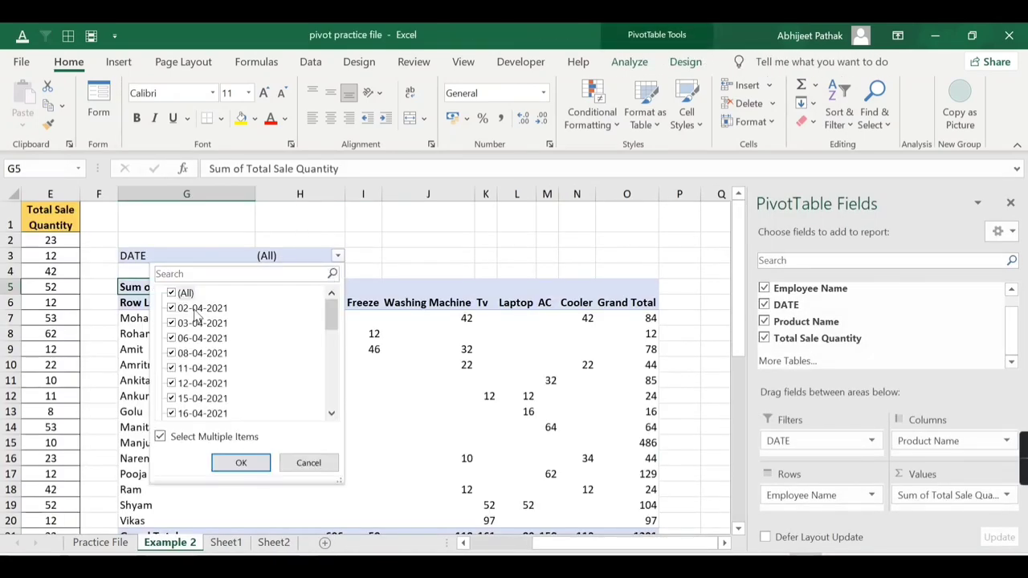
click(233, 540)
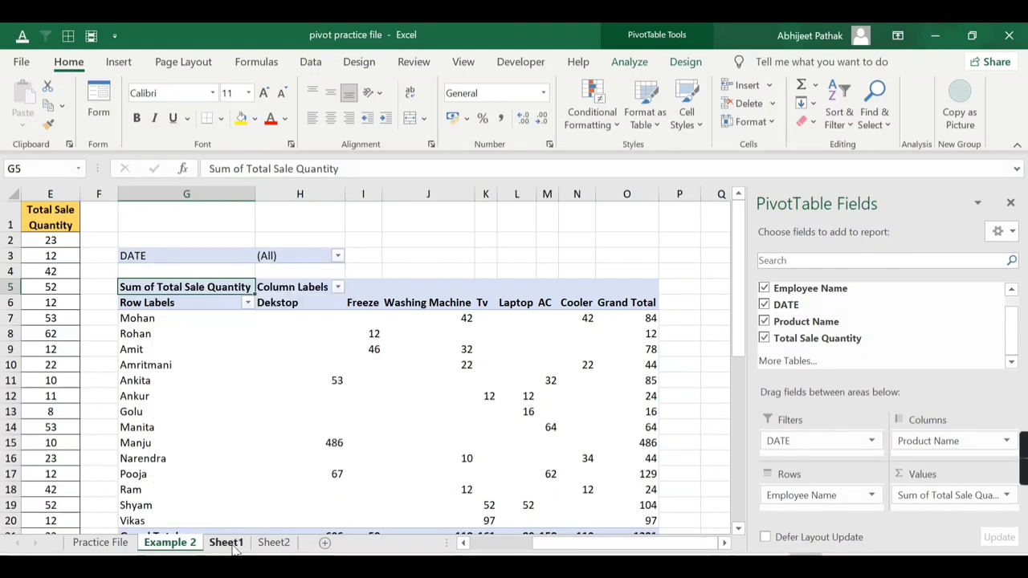
click(228, 543)
click(192, 544)
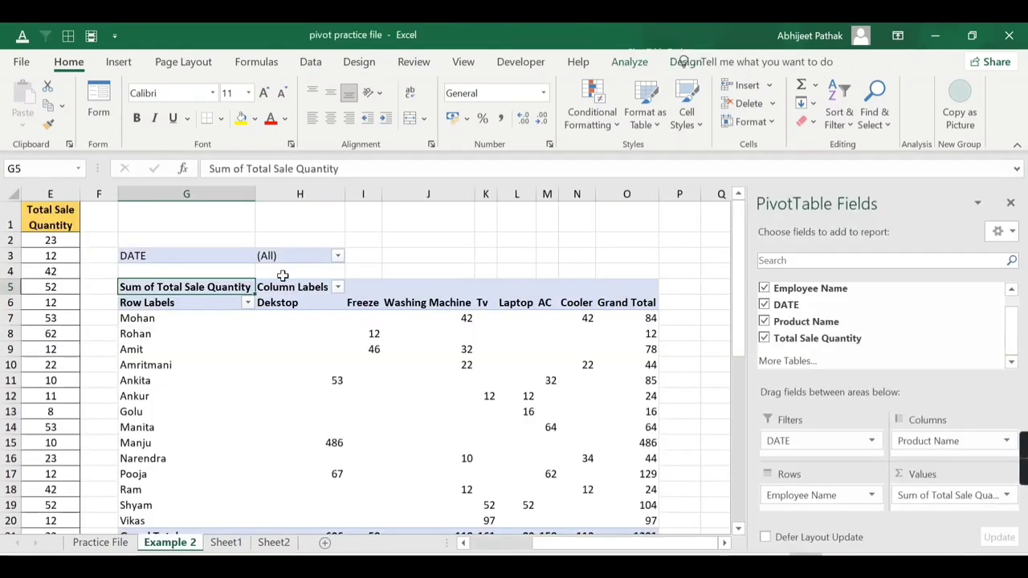
Filter DATE to only 02-04-2021, leaving a Washing Machine total of 42
click(338, 258)
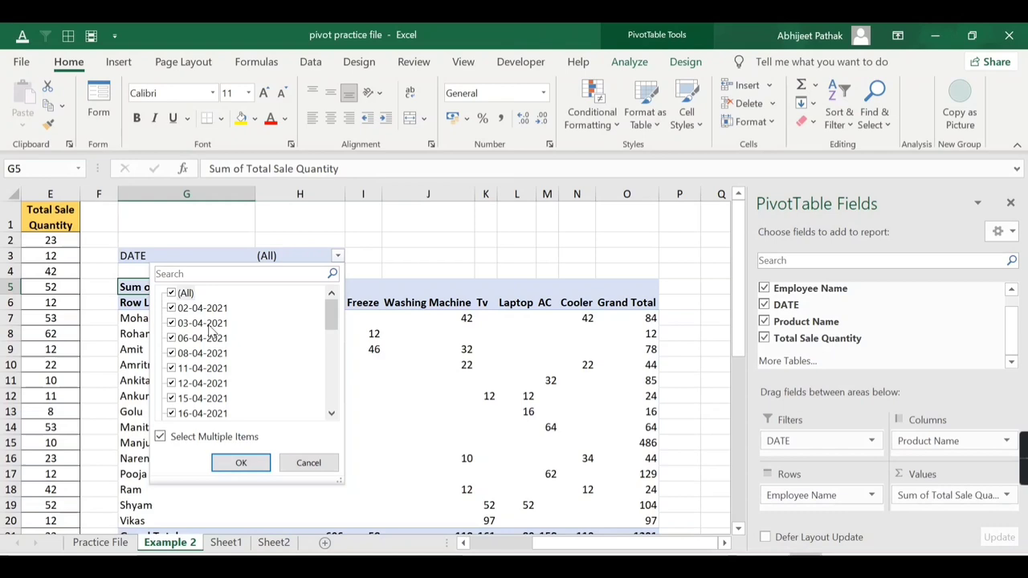
click(171, 293)
click(171, 308)
click(241, 462)
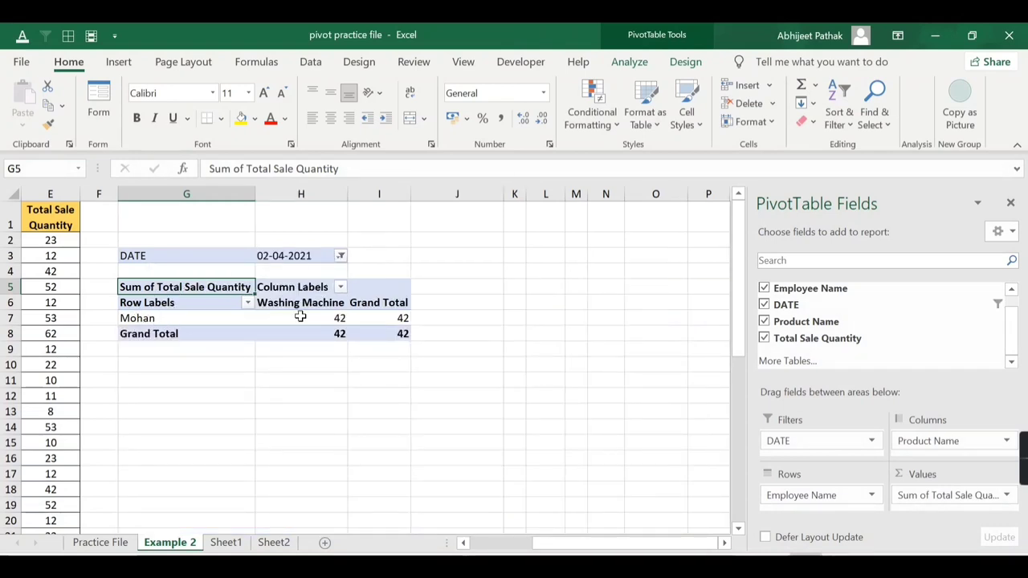
Reset the DATE filter to (All) so every employee and product returns
click(341, 257)
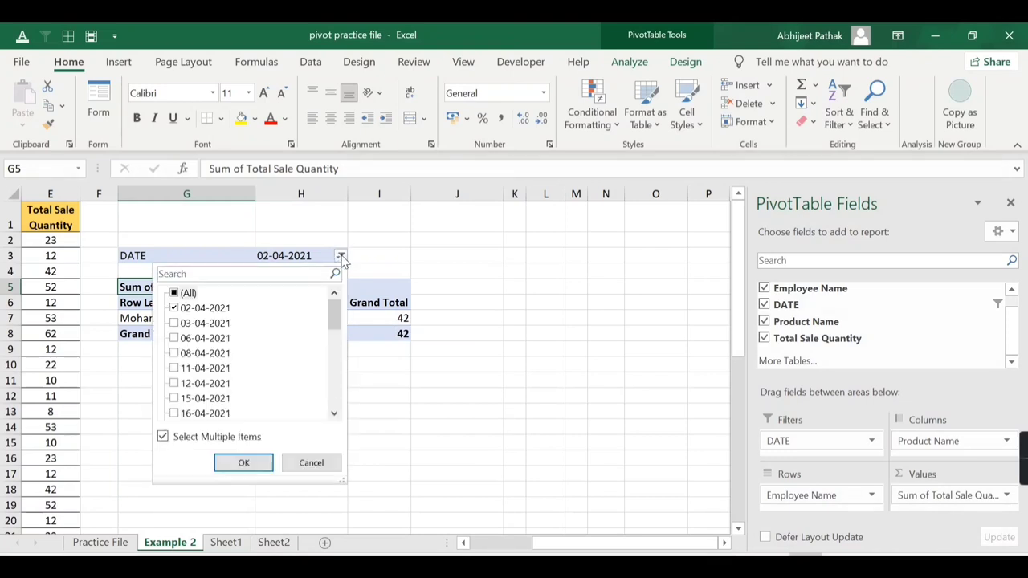
click(182, 309)
click(182, 309)
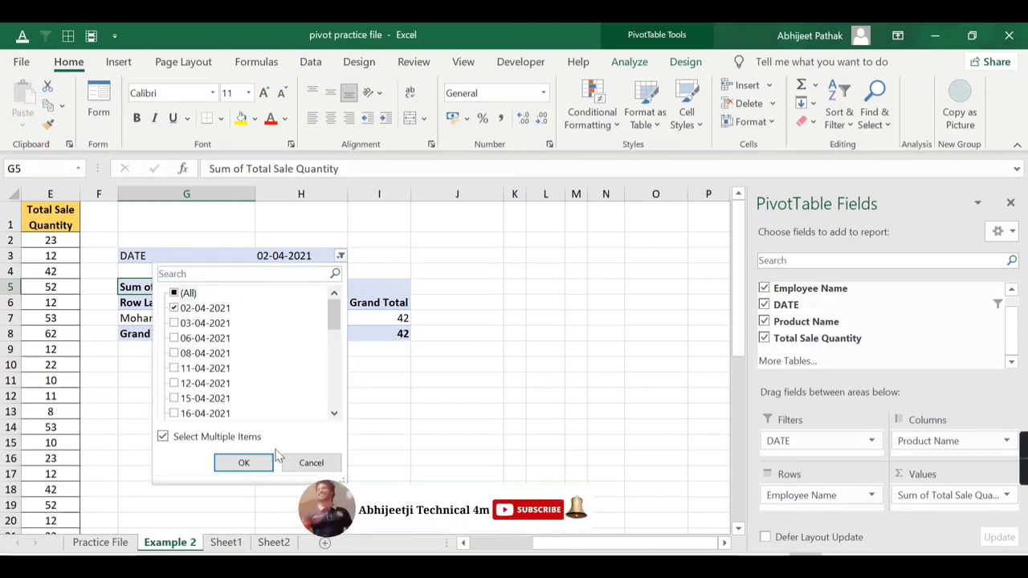
click(313, 464)
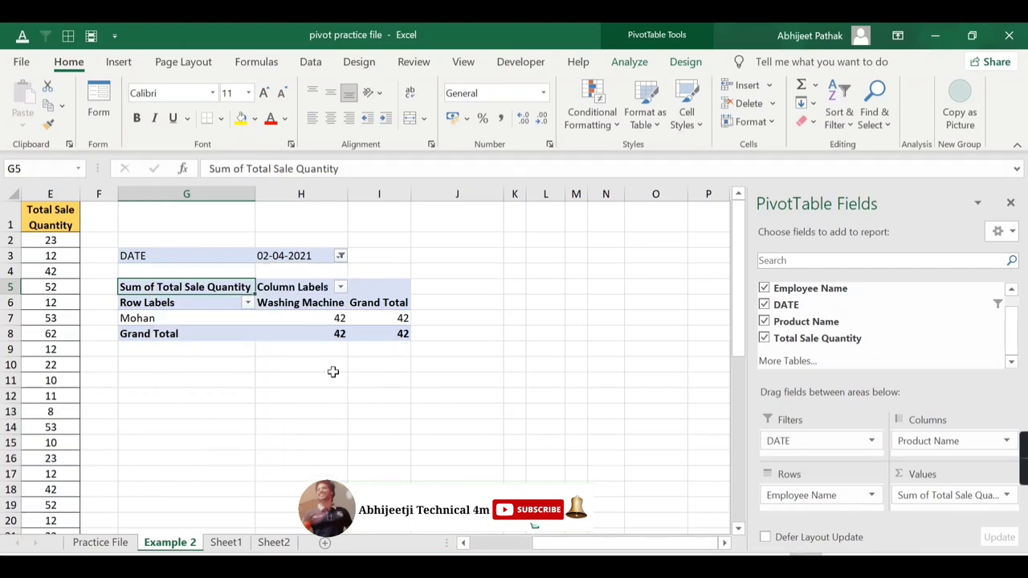
click(341, 256)
click(184, 292)
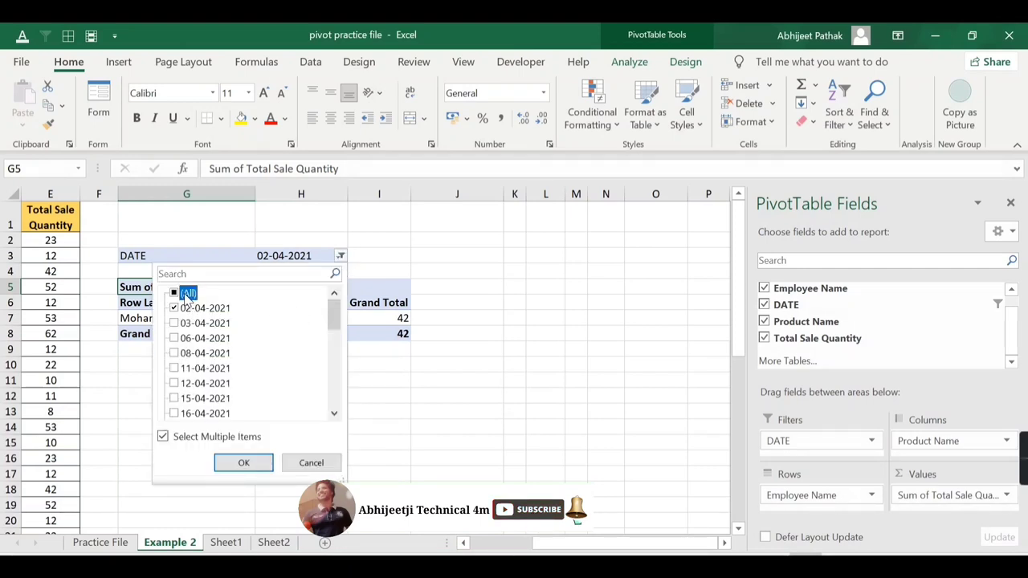
click(243, 463)
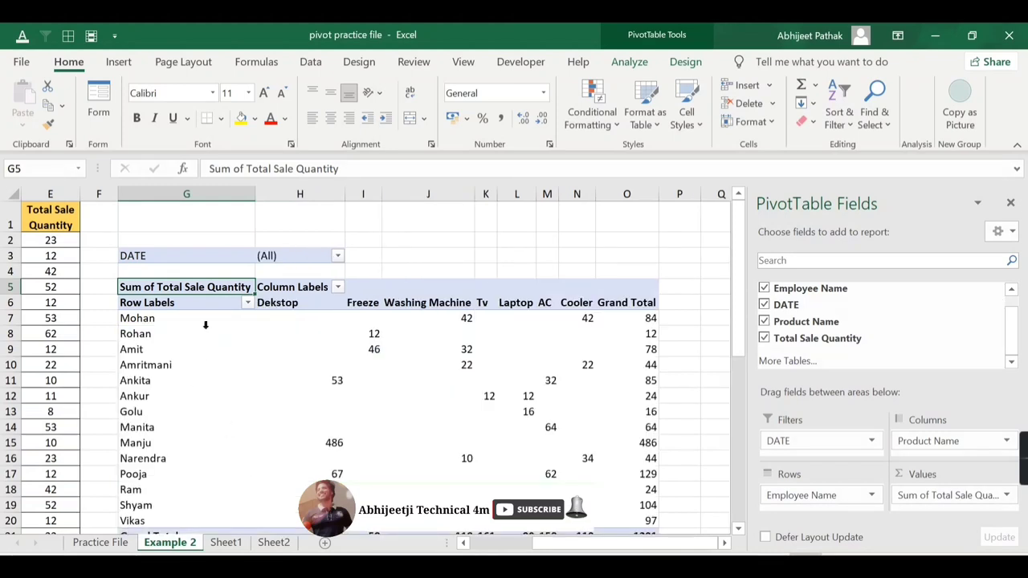
key(Up)
key(Up)
click(631, 64)
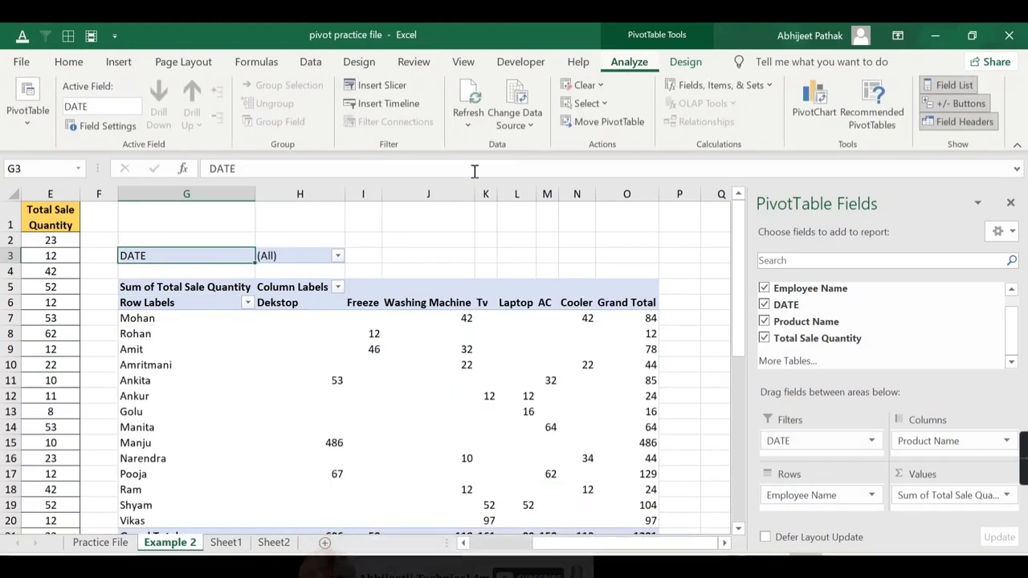
click(25, 127)
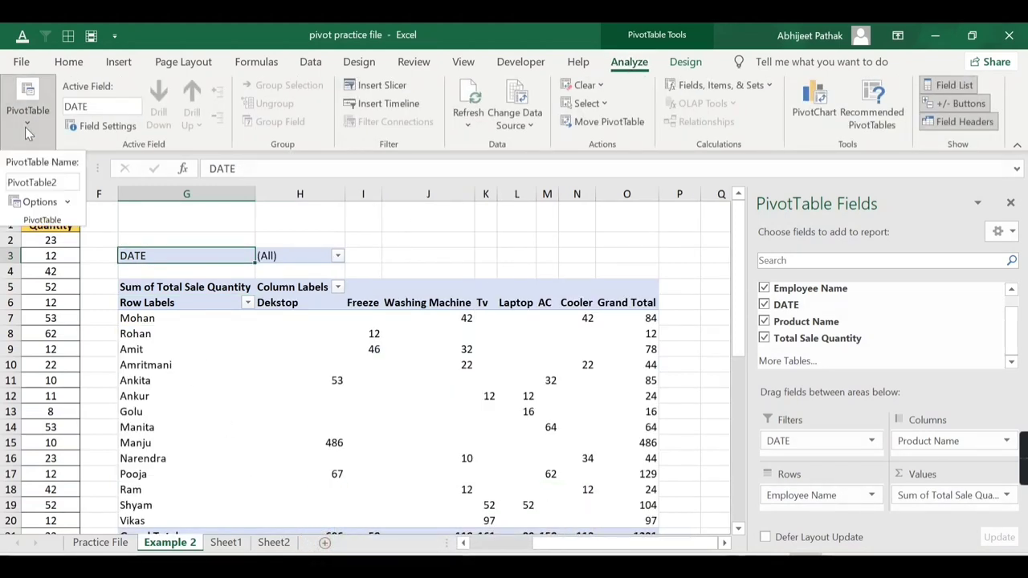
Use Show Report Filter Pages on DATE to create one sheet per date
click(68, 202)
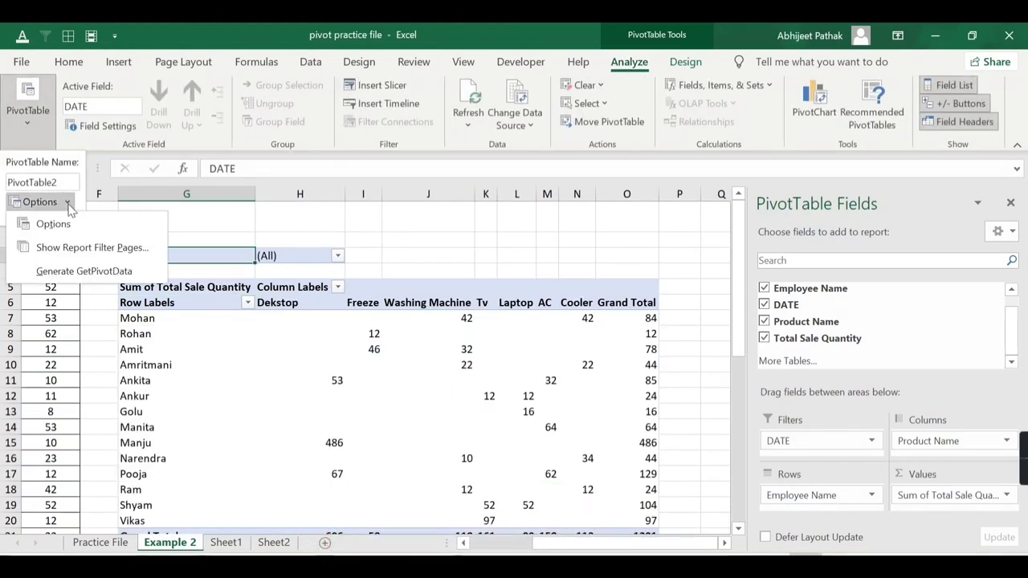
click(93, 248)
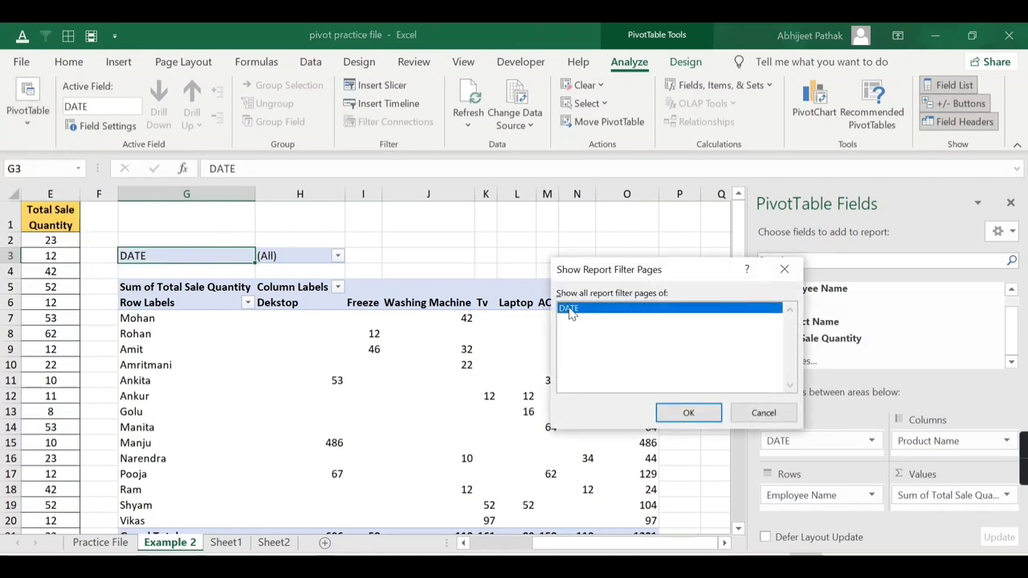
click(673, 410)
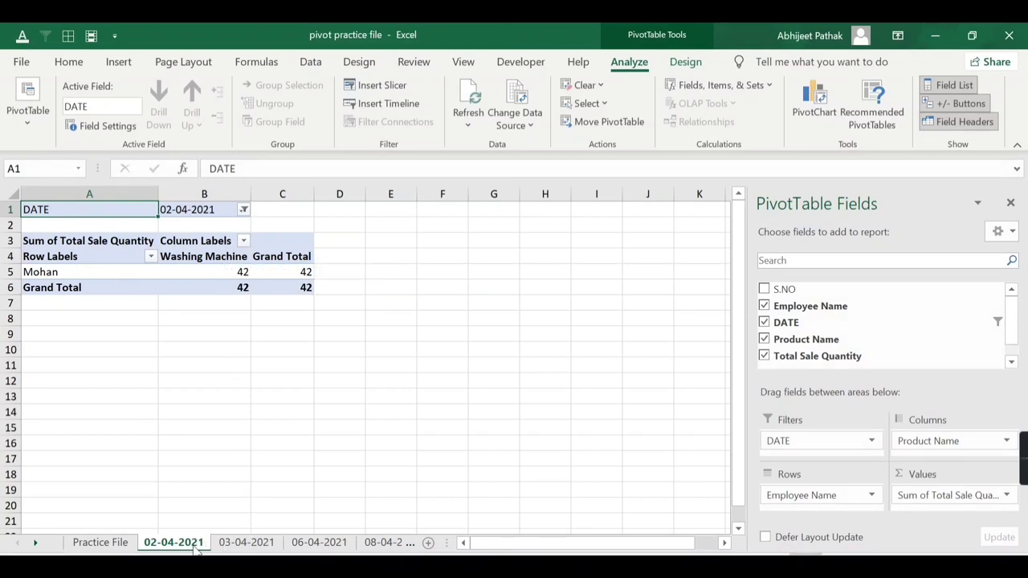
Browse the new date sheets from 03-04-2021 through 02-05-2021
click(246, 543)
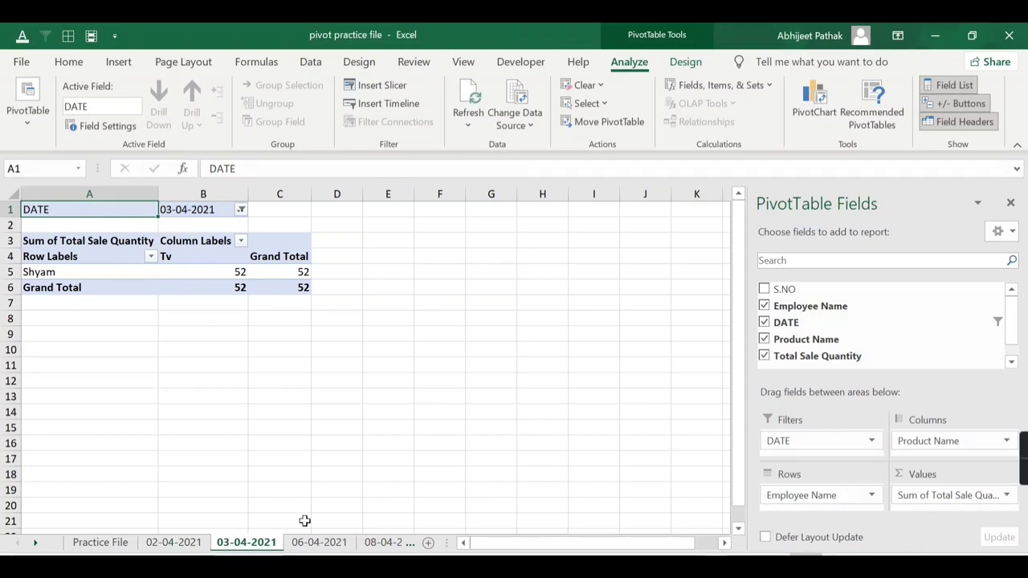
click(317, 546)
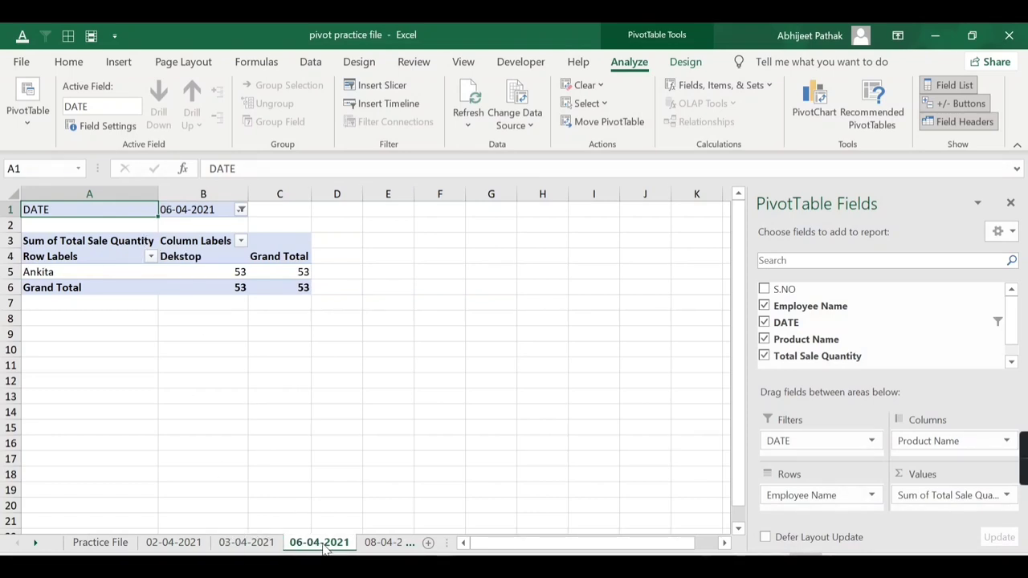
click(379, 544)
click(384, 544)
click(389, 544)
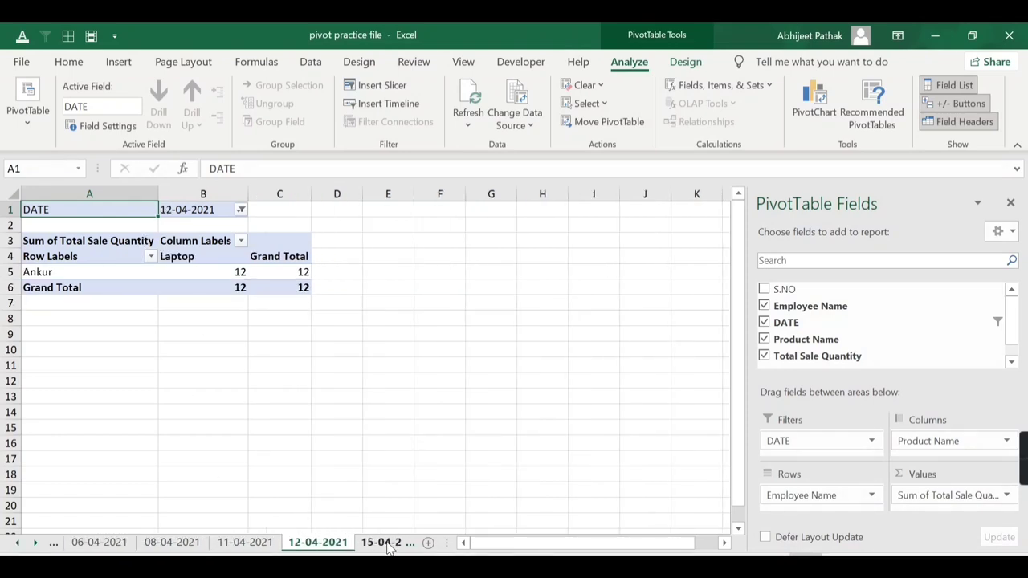
click(385, 545)
click(385, 544)
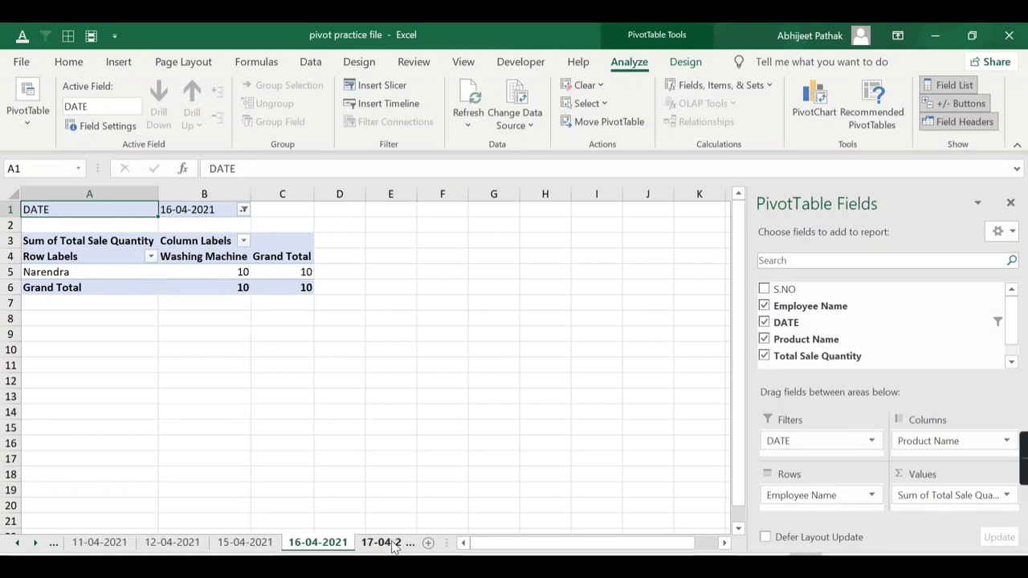
click(384, 545)
click(384, 544)
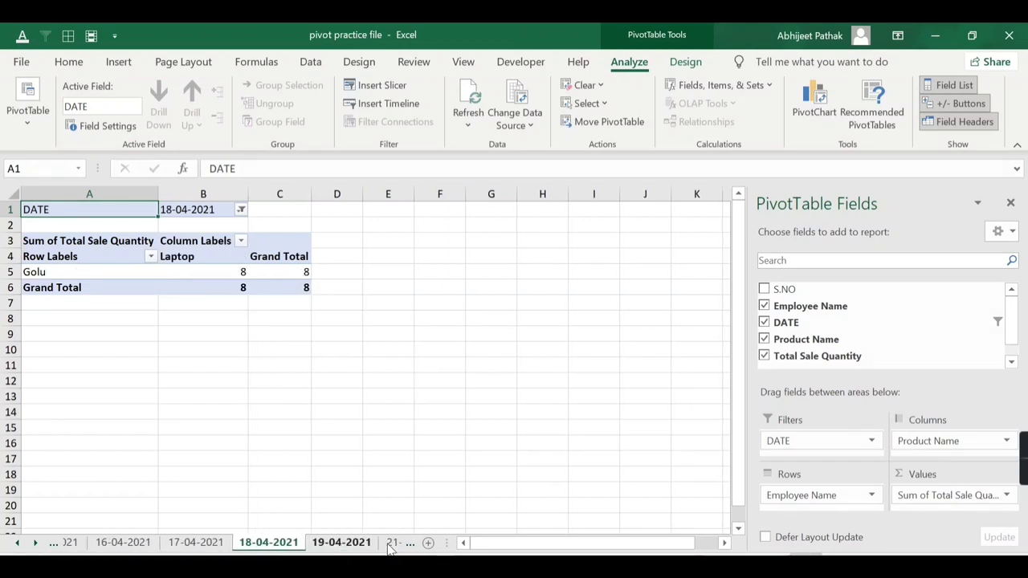
click(389, 545)
click(392, 545)
click(392, 545)
click(392, 545)
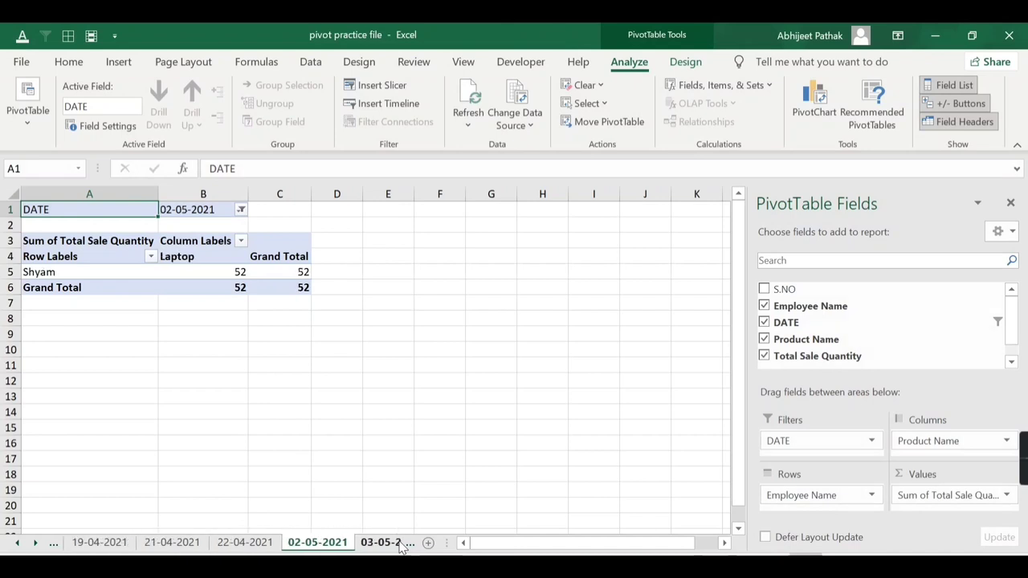
Clear all pivot fields, briefly try Product Name rows with summed quantities, then clear again
click(763, 306)
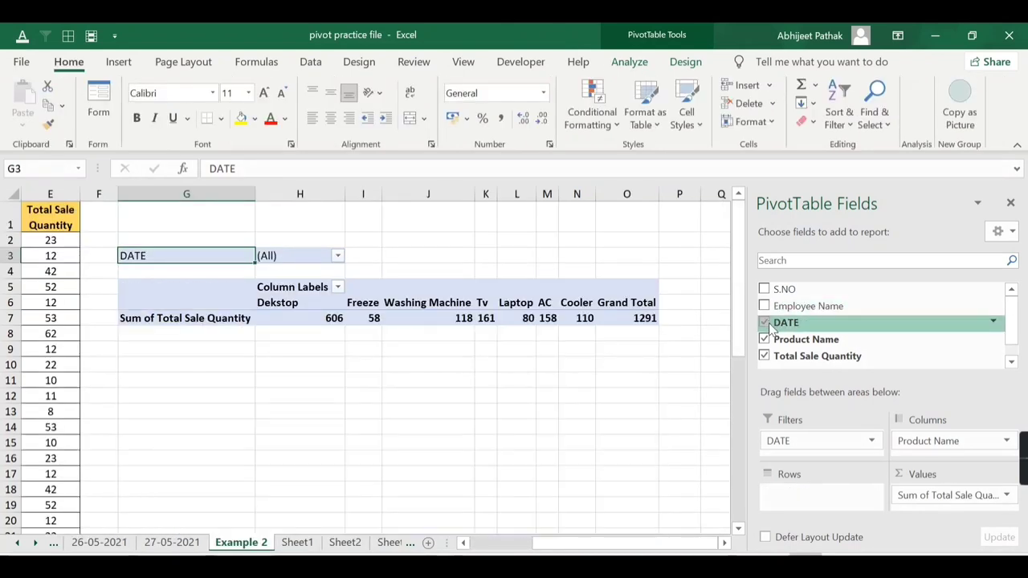
click(763, 322)
click(764, 356)
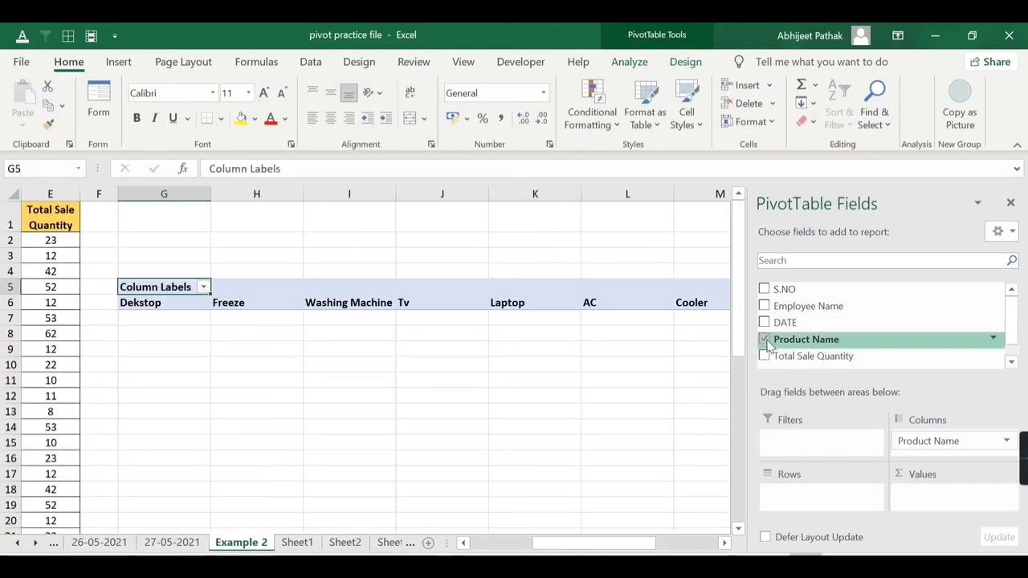
click(764, 338)
click(773, 342)
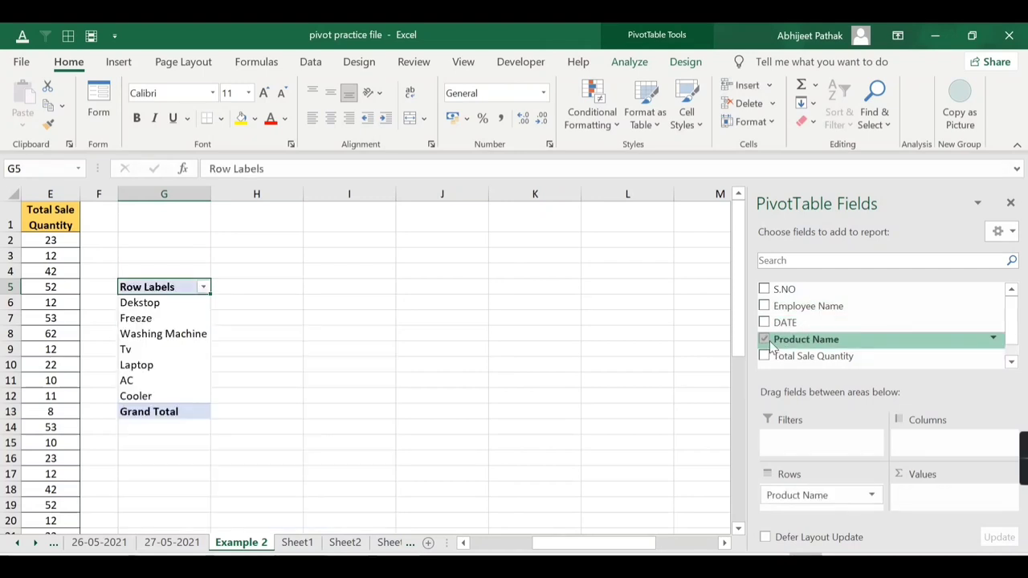
click(767, 357)
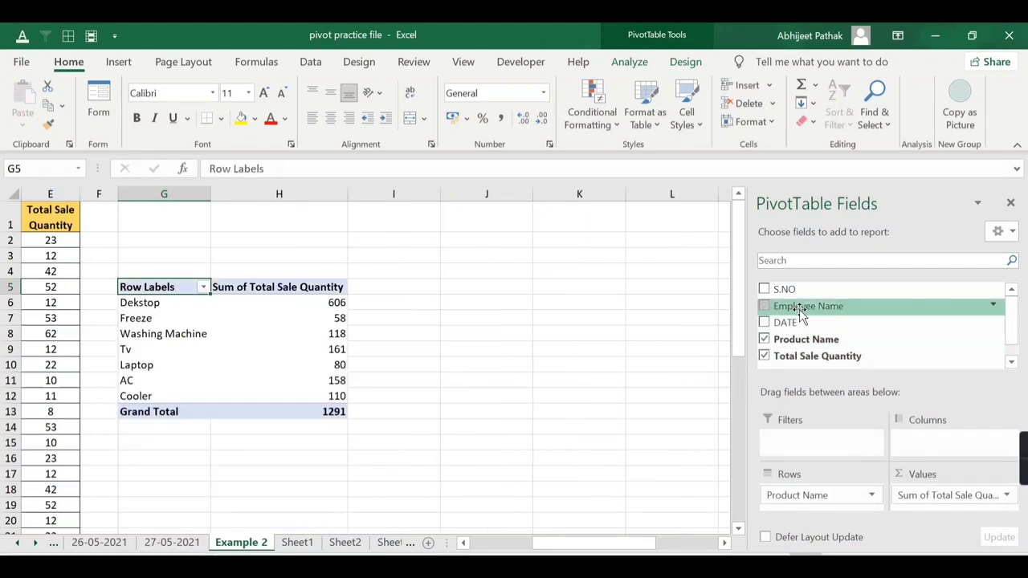
click(764, 339)
click(764, 355)
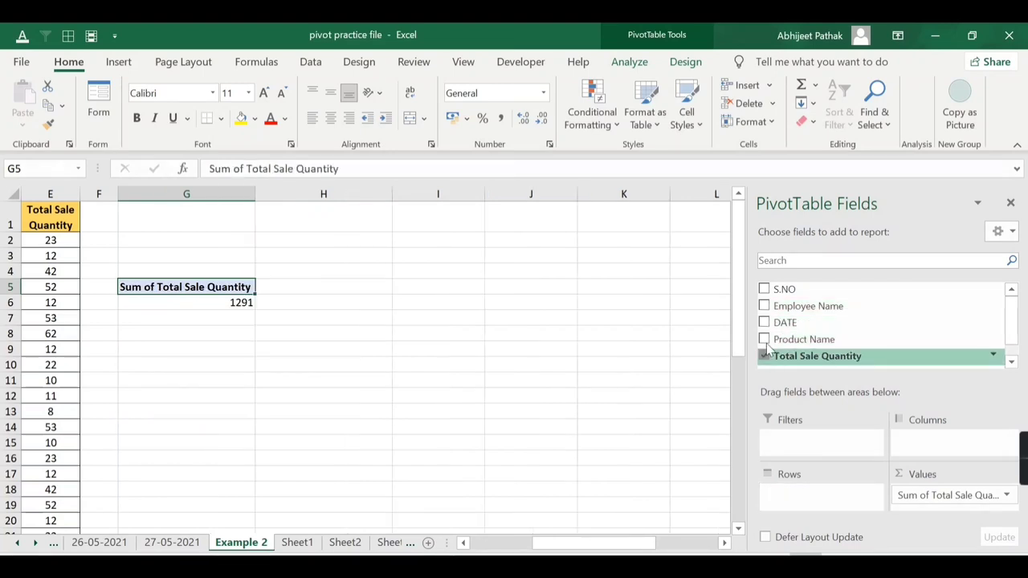
Build month rows from DATE, Product Name columns and summed Total Sale Quantity values
click(763, 323)
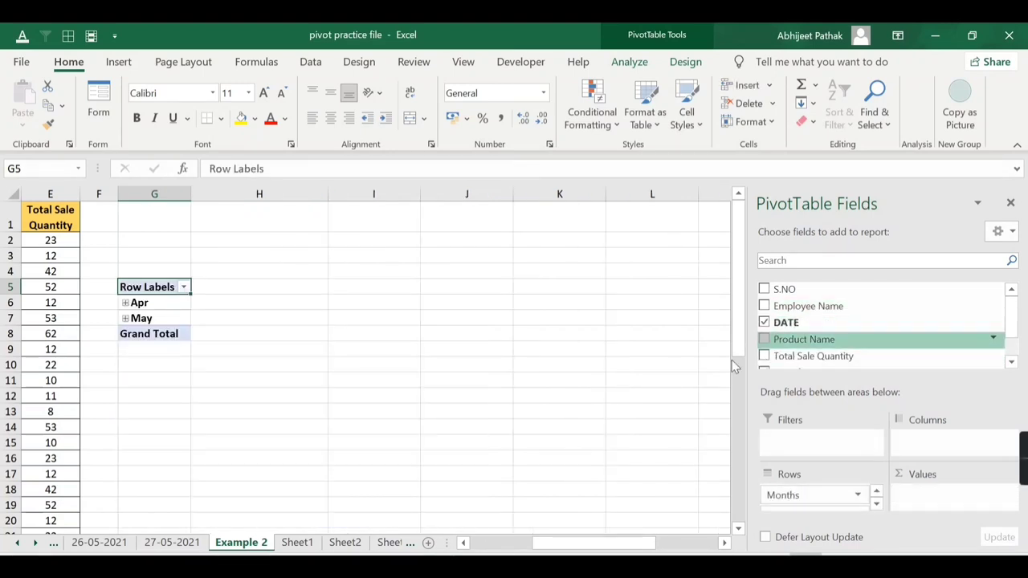
drag(819, 339, 925, 442)
drag(820, 363, 923, 502)
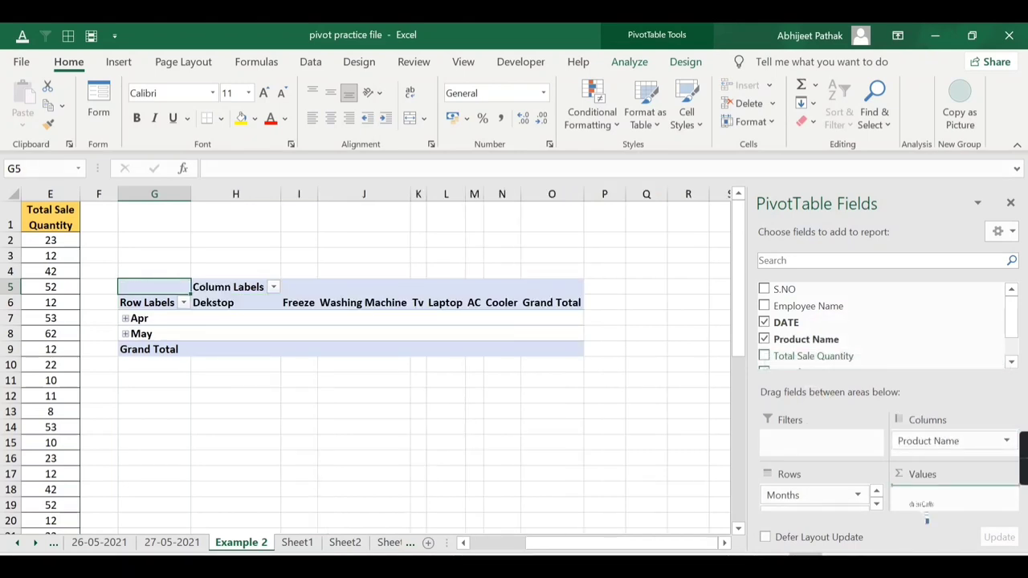
Expand and collapse Apr and May to inspect their daily dates
click(125, 318)
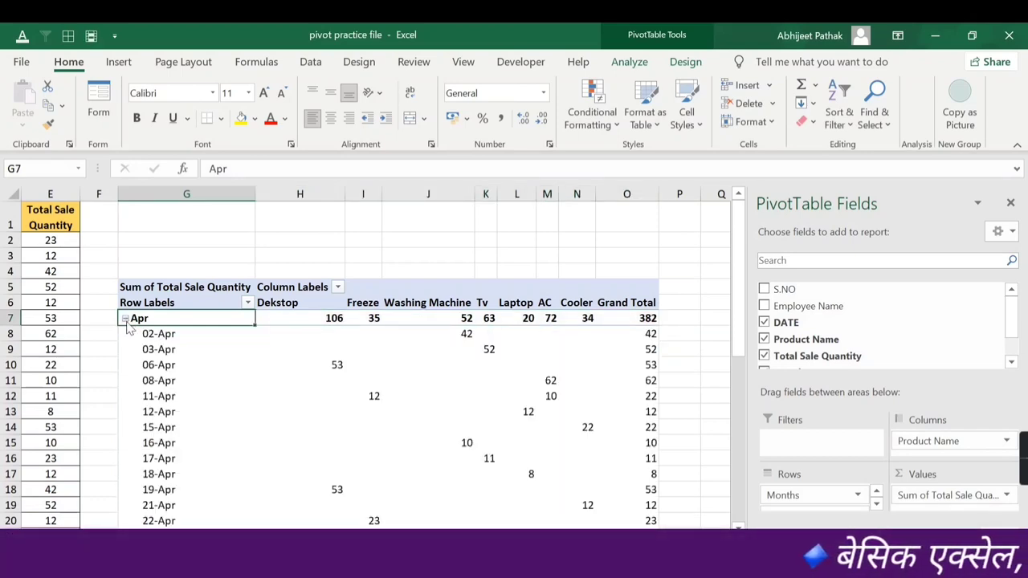
click(125, 318)
click(125, 333)
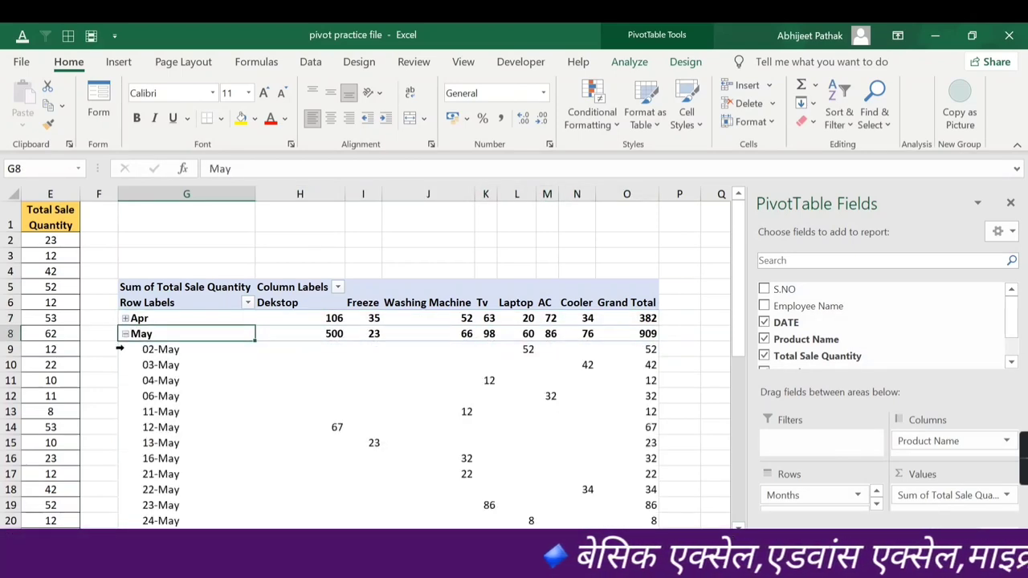
scroll(408, 422, down, 2)
scroll(160, 337, up, 2)
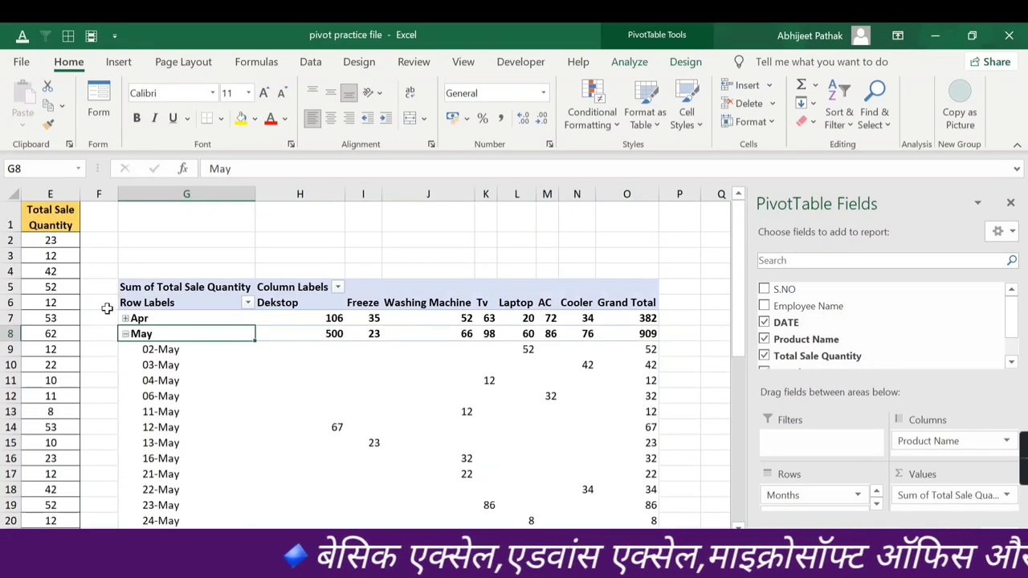
click(125, 333)
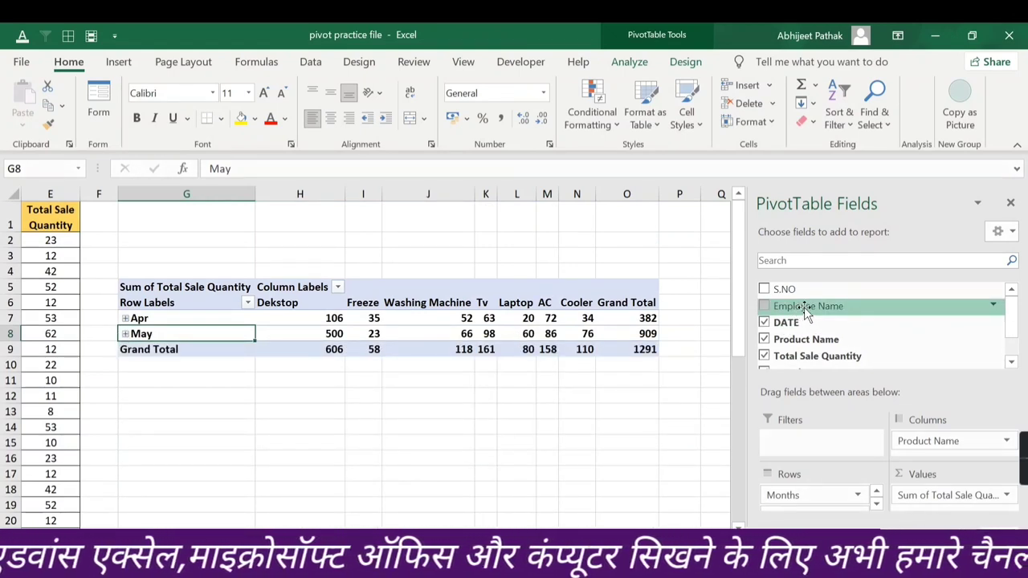
Make Employee Name the pivot's report filter and check its choices
drag(793, 310, 814, 443)
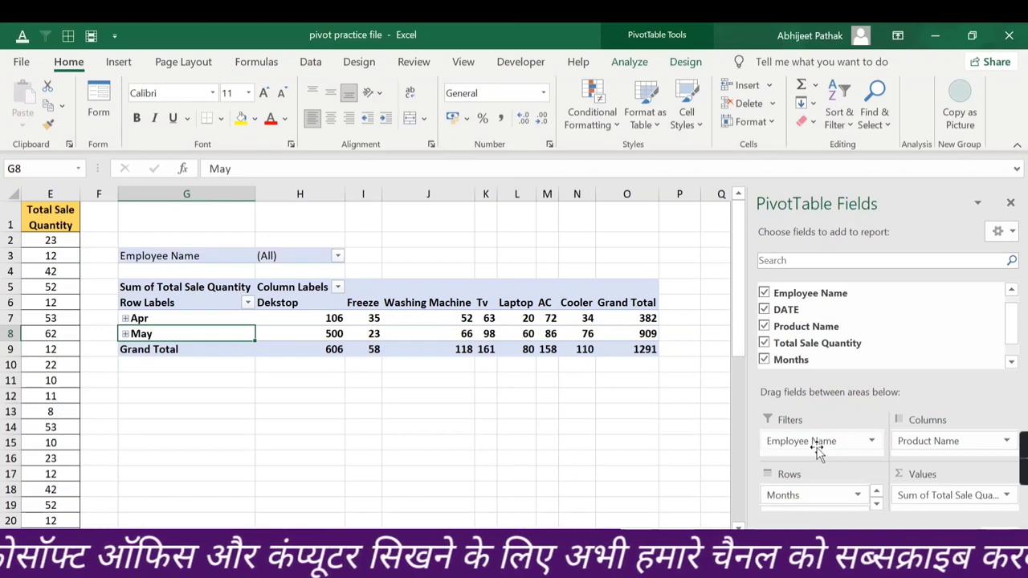
click(337, 256)
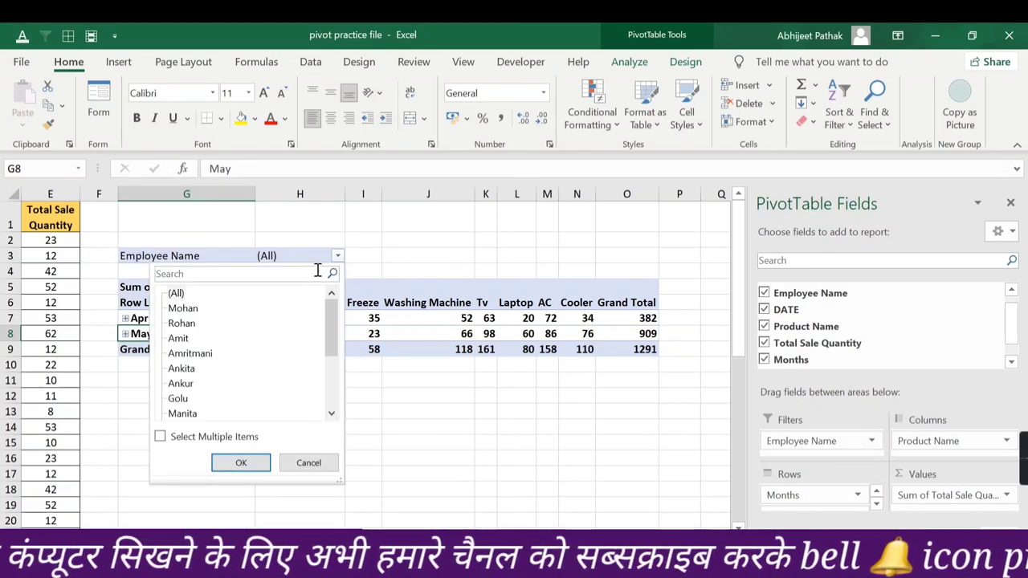
click(520, 61)
click(520, 62)
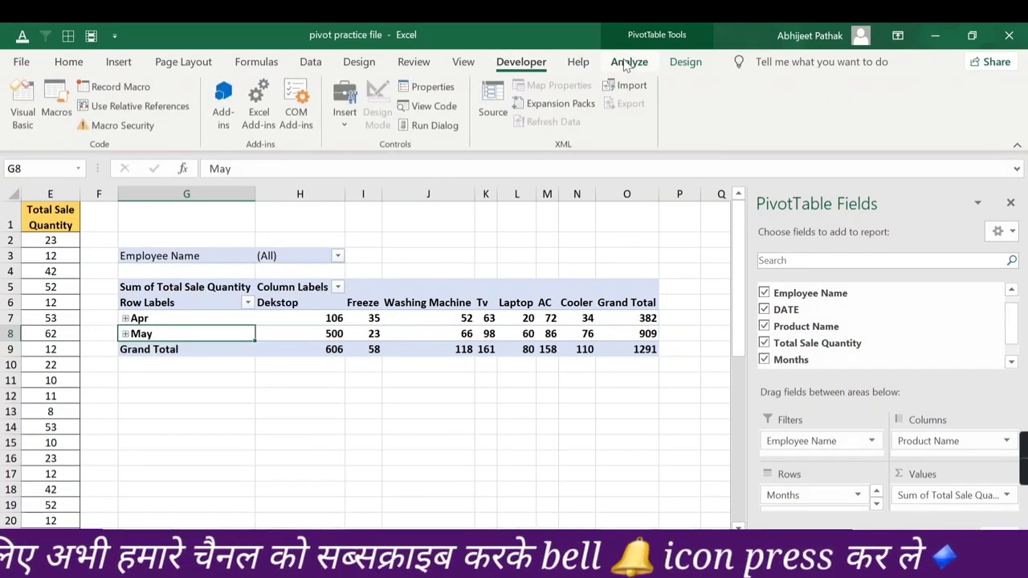
Run Show Report Filter Pages on Employee Name to create one sheet per employee
click(629, 61)
click(27, 112)
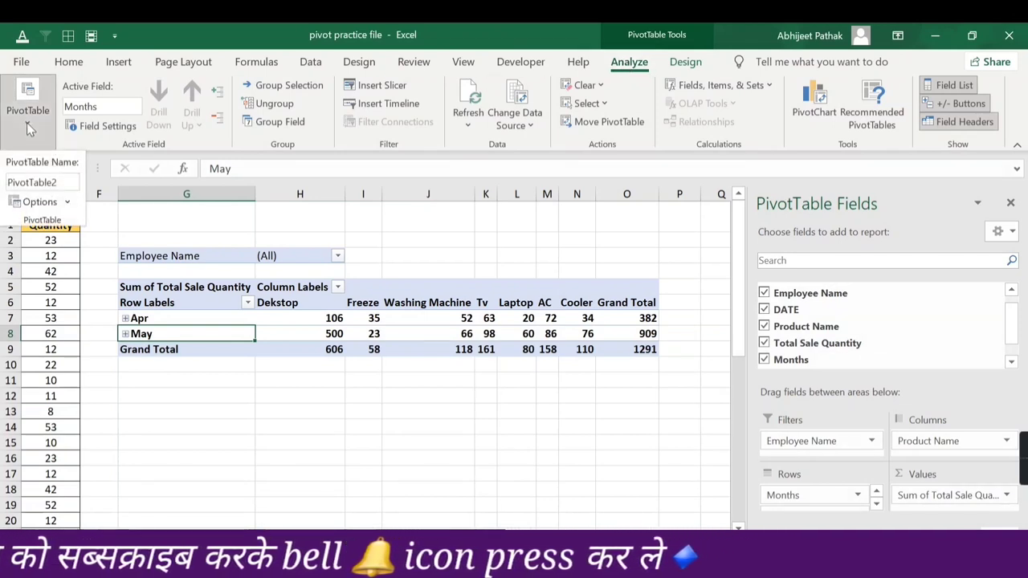
click(67, 202)
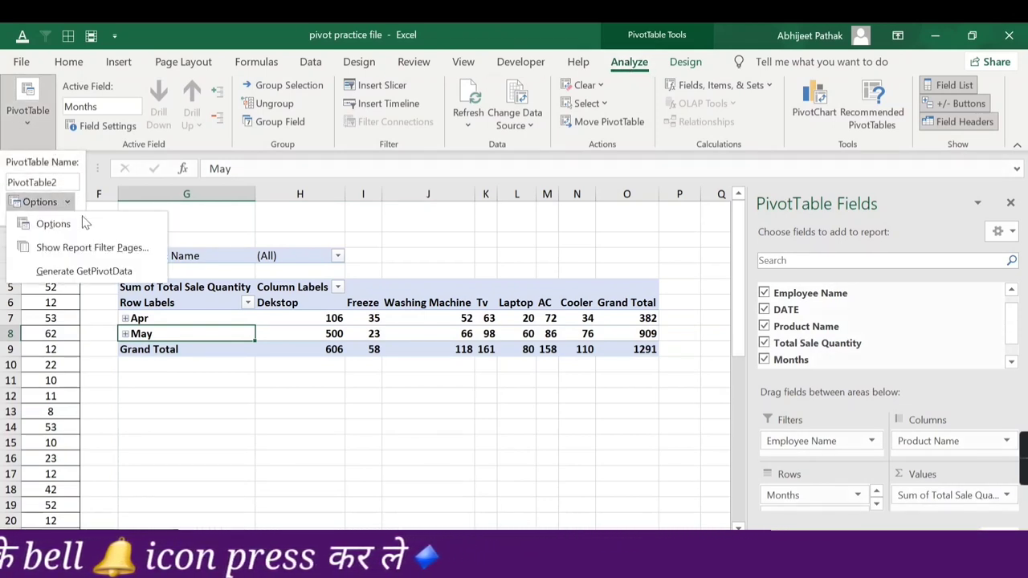
click(87, 248)
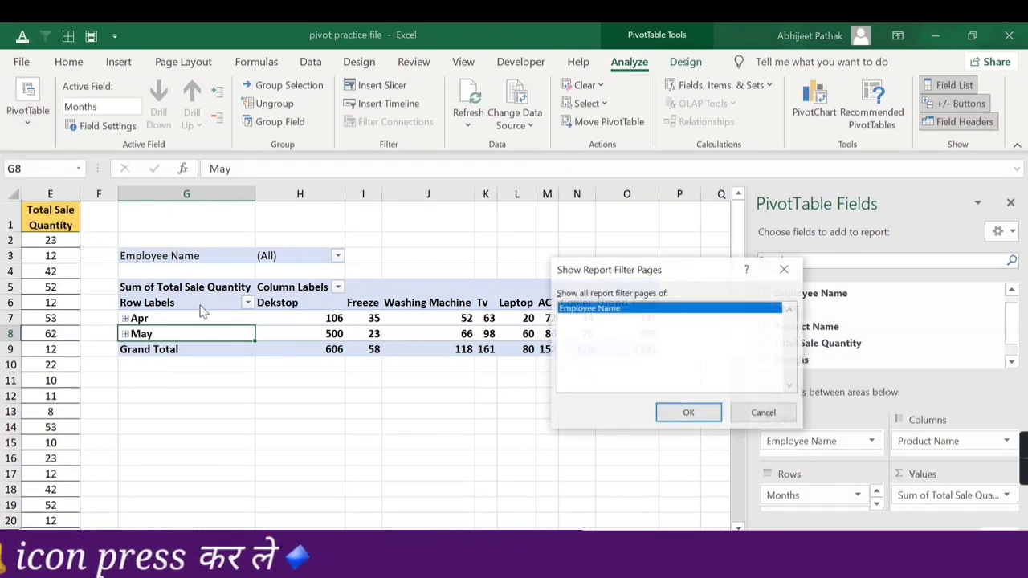
click(689, 413)
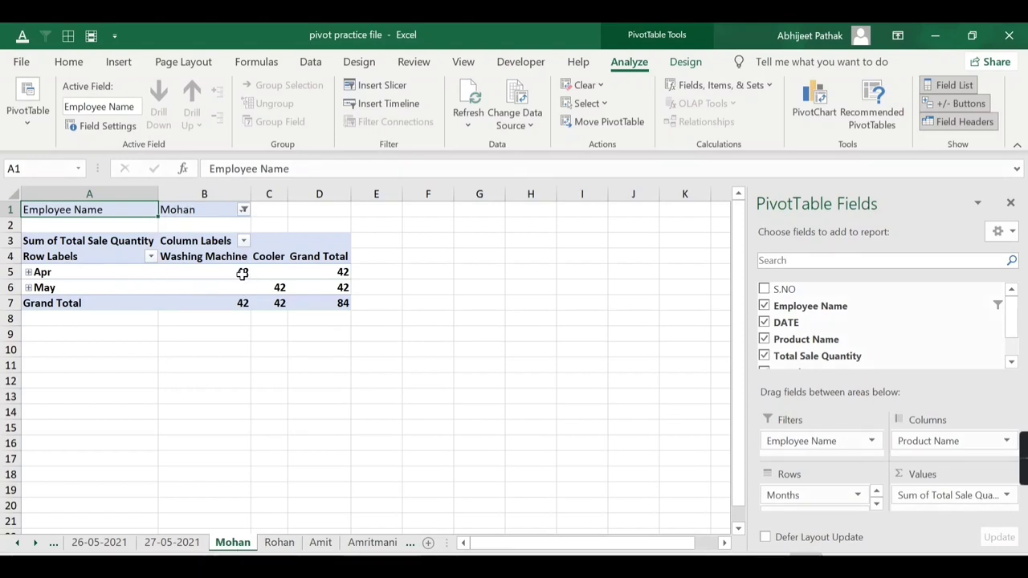
Expand and collapse May on the first employee's sheet, then move two employee sheets ahead
mouse_move(241, 274)
click(28, 287)
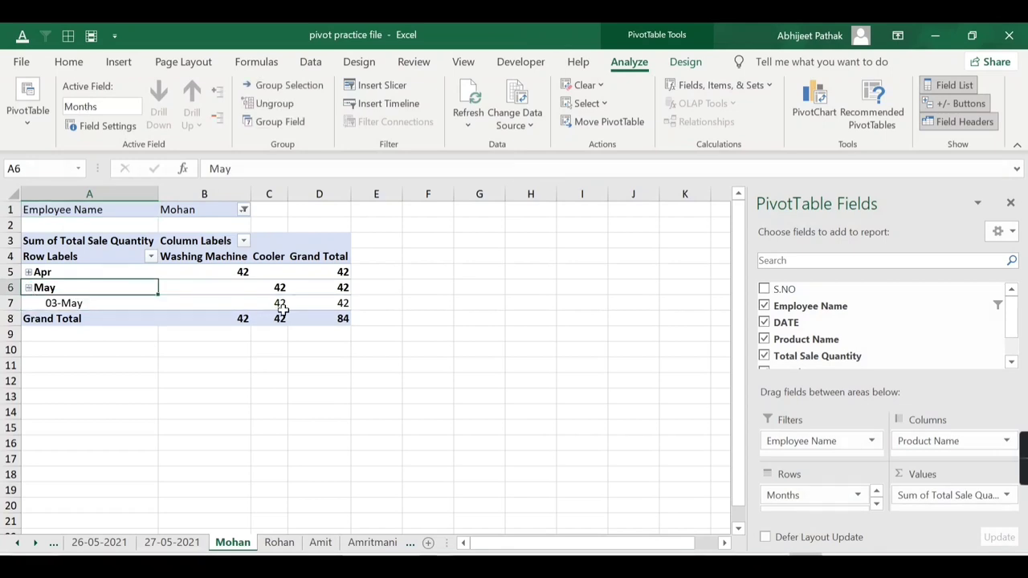
mouse_move(282, 305)
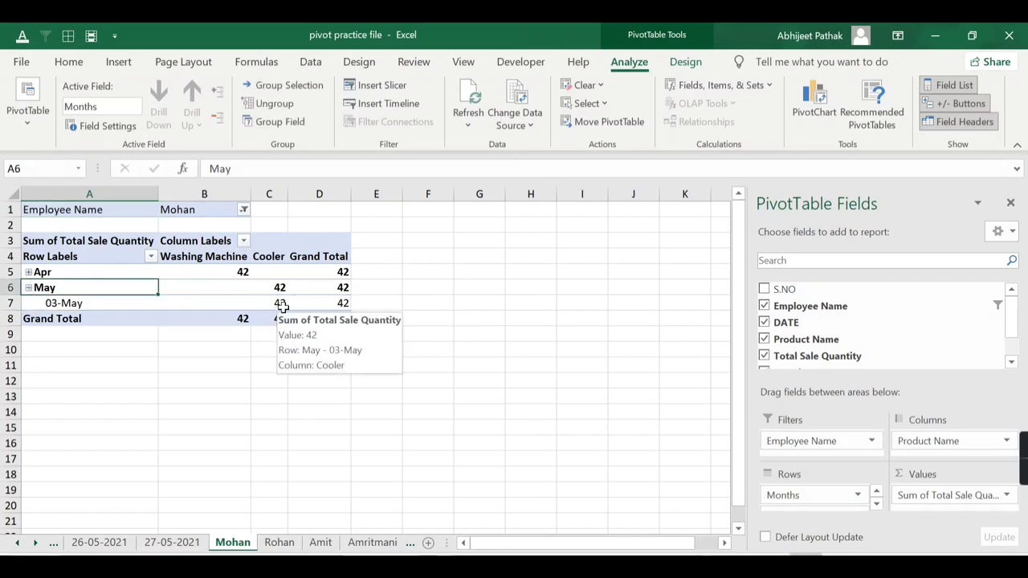
click(28, 288)
scroll(372, 543, down, 1)
key(ctrl+Page_Down)
key(ctrl+Page_Down)
key(ctrl+Page_Down)
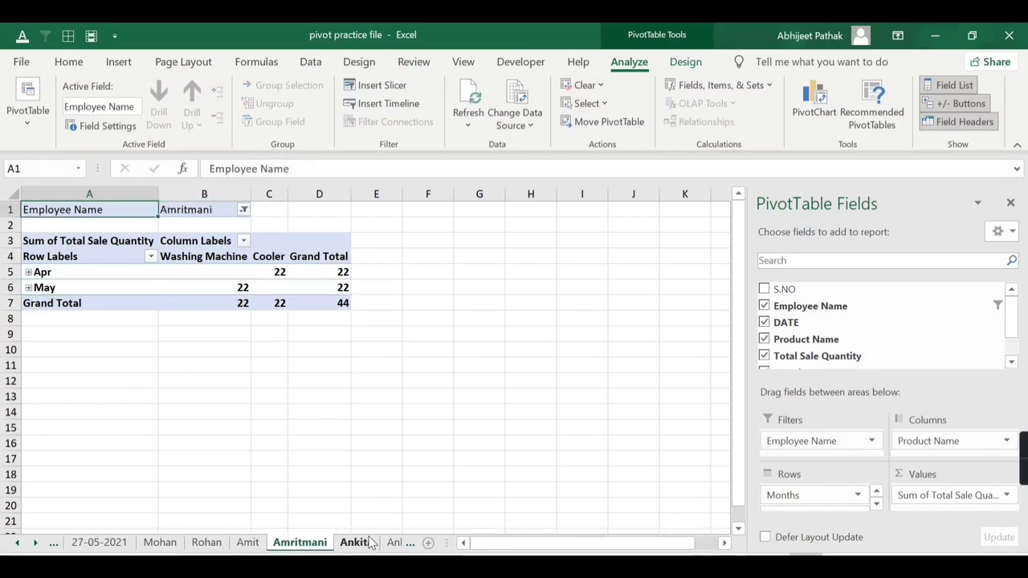
key(ctrl+Page_Down)
key(ctrl+Page_Down)
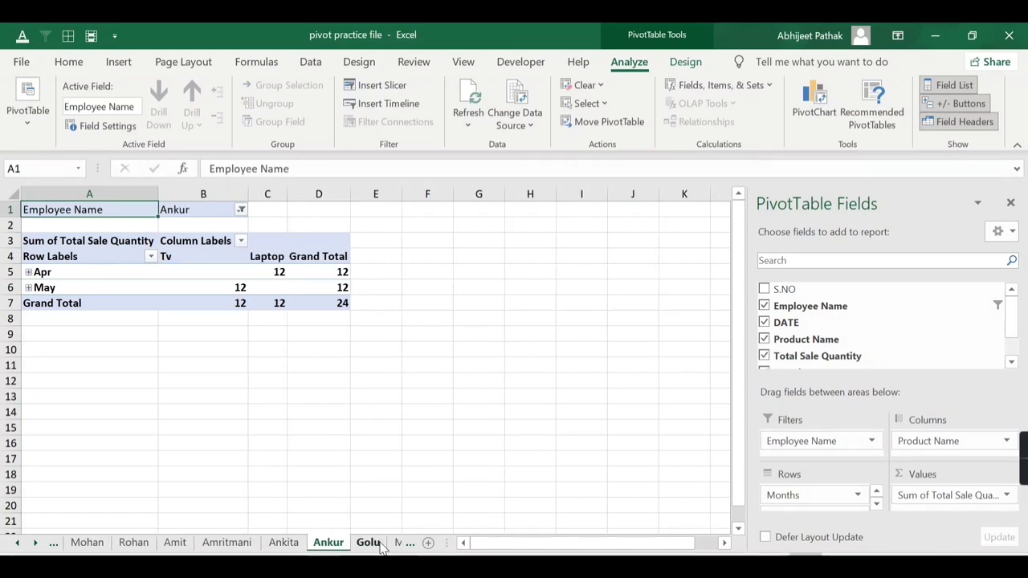